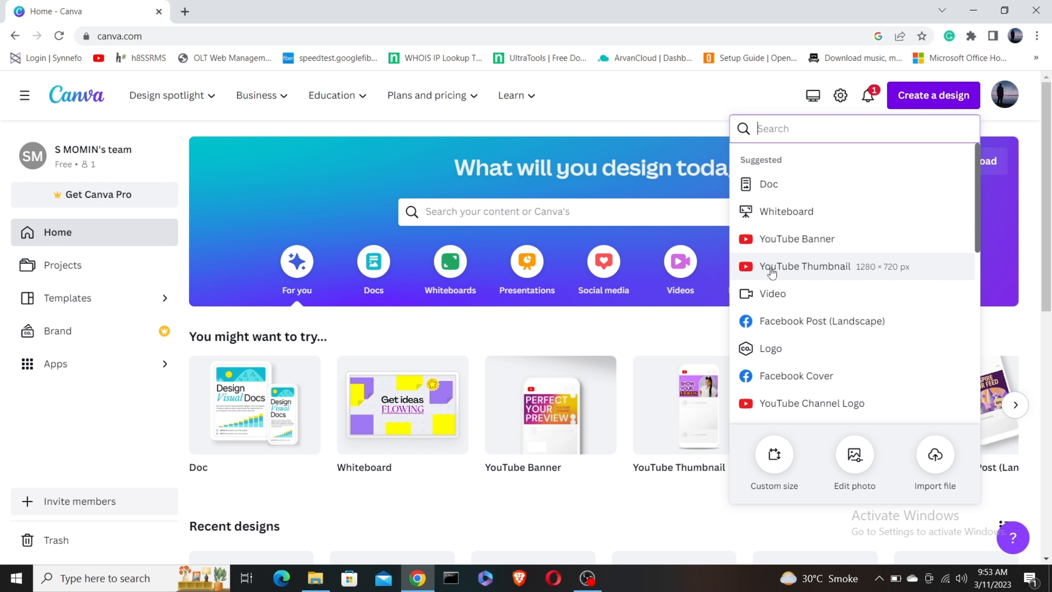
Step: Create a YouTube Thumbnail design and apply the recently used "Editing Tutorials Vlog" template to the blank page
{"action": "left_click", "coordinate": [805, 266]}
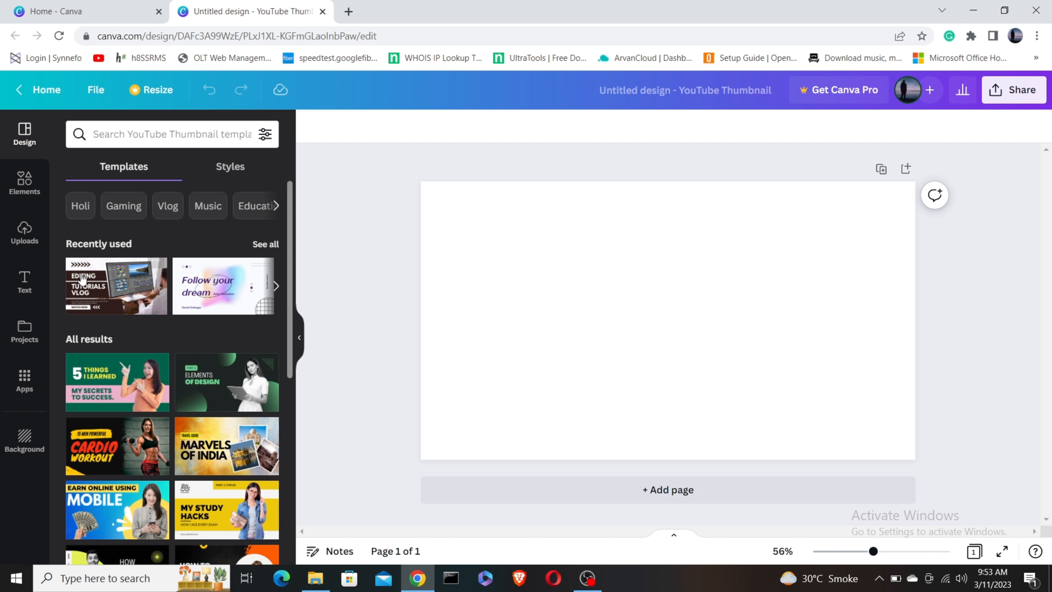
{"action": "scroll", "coordinate": [170, 334], "scroll_direction": "down", "scroll_amount": 1}
{"action": "scroll", "coordinate": [171, 334], "scroll_direction": "down", "scroll_amount": 15}
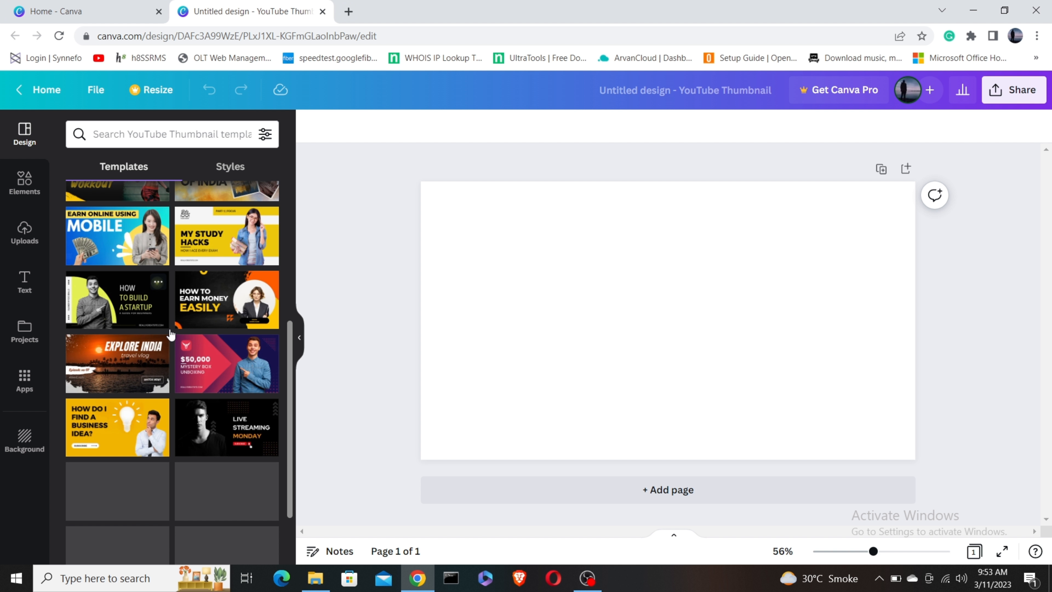
{"action": "scroll", "coordinate": [170, 334], "scroll_direction": "down", "scroll_amount": 5}
{"action": "scroll", "coordinate": [166, 334], "scroll_direction": "up", "scroll_amount": 20}
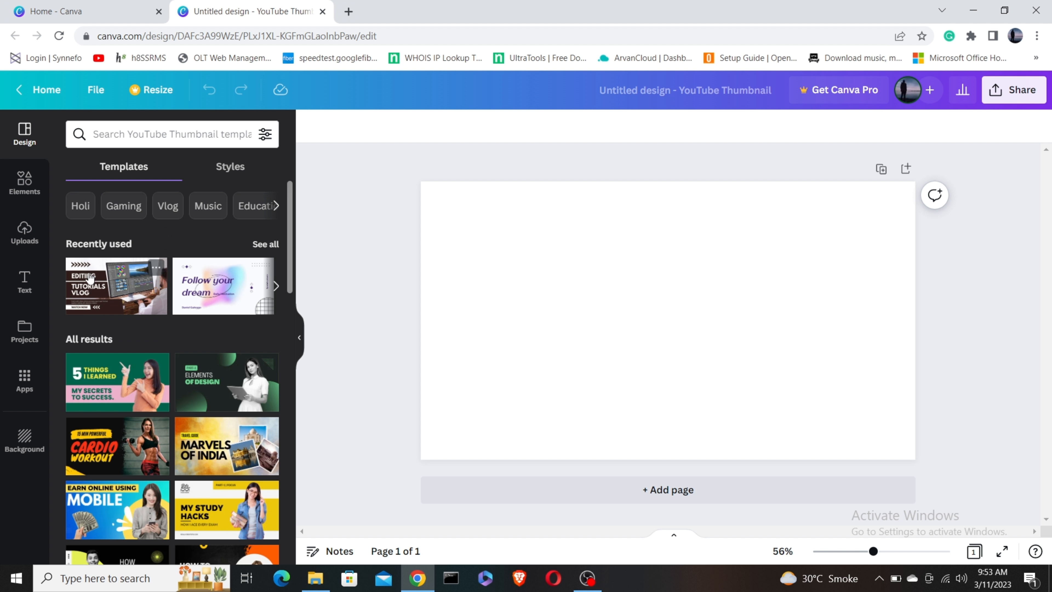
{"action": "left_click", "coordinate": [122, 296]}
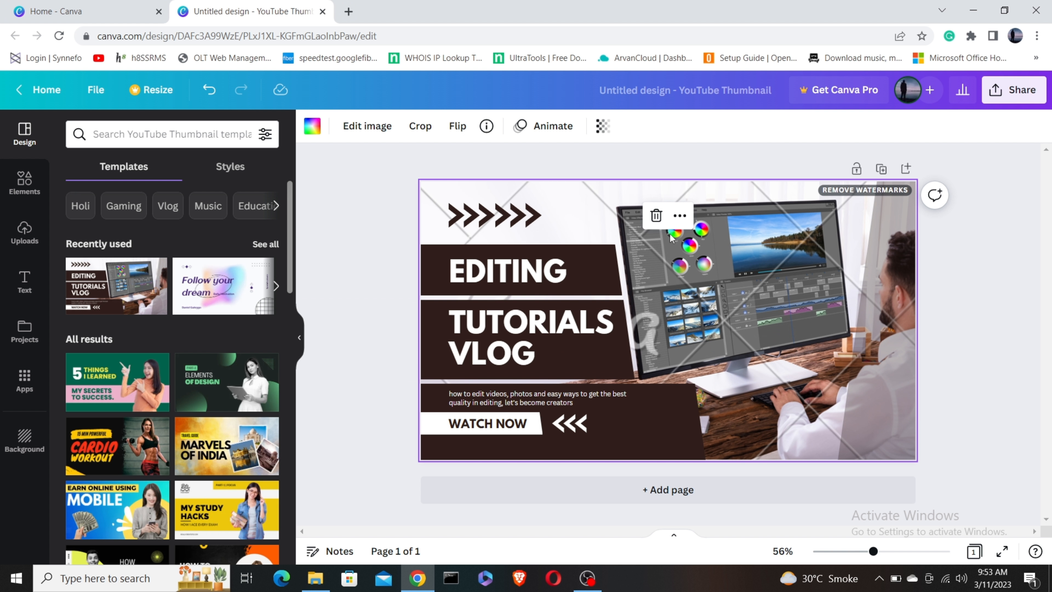
Step: Delete the computer background photo and the slanted grey shape at the page's right edge
{"action": "left_click", "coordinate": [657, 215]}
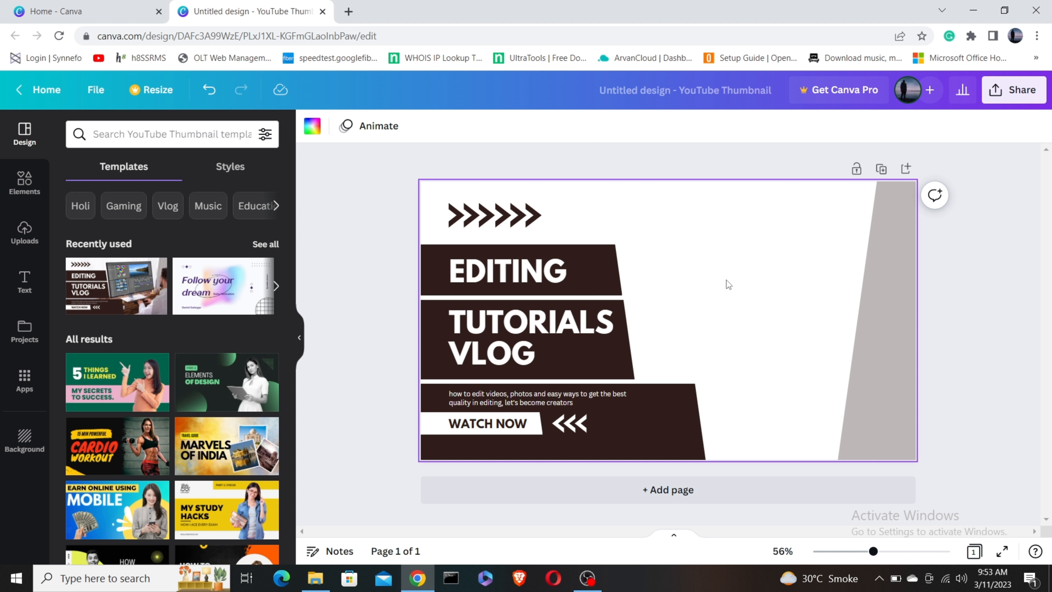
{"action": "left_click", "coordinate": [891, 261]}
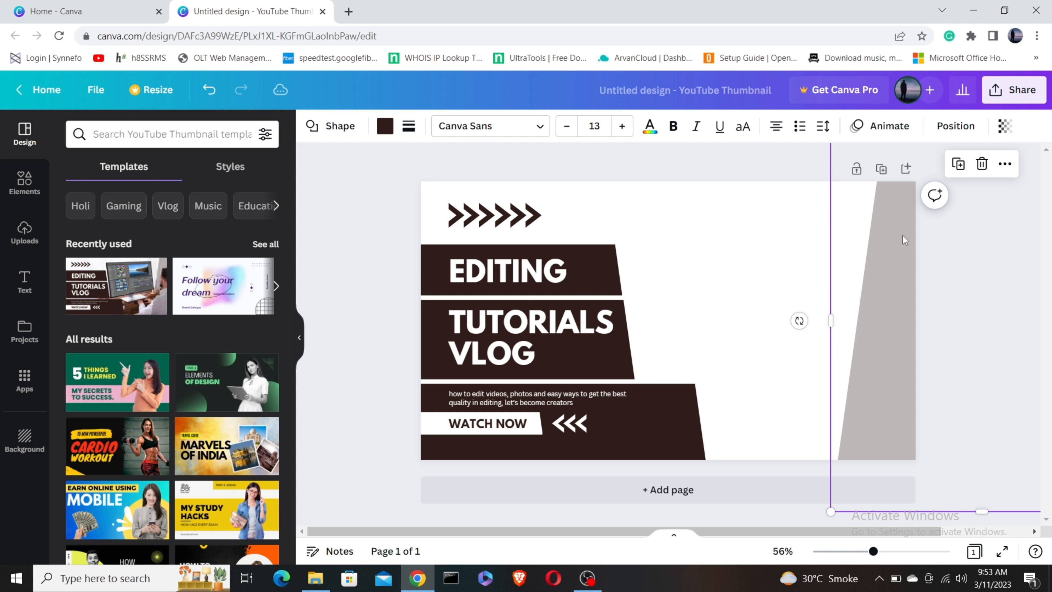
{"action": "left_click", "coordinate": [982, 165]}
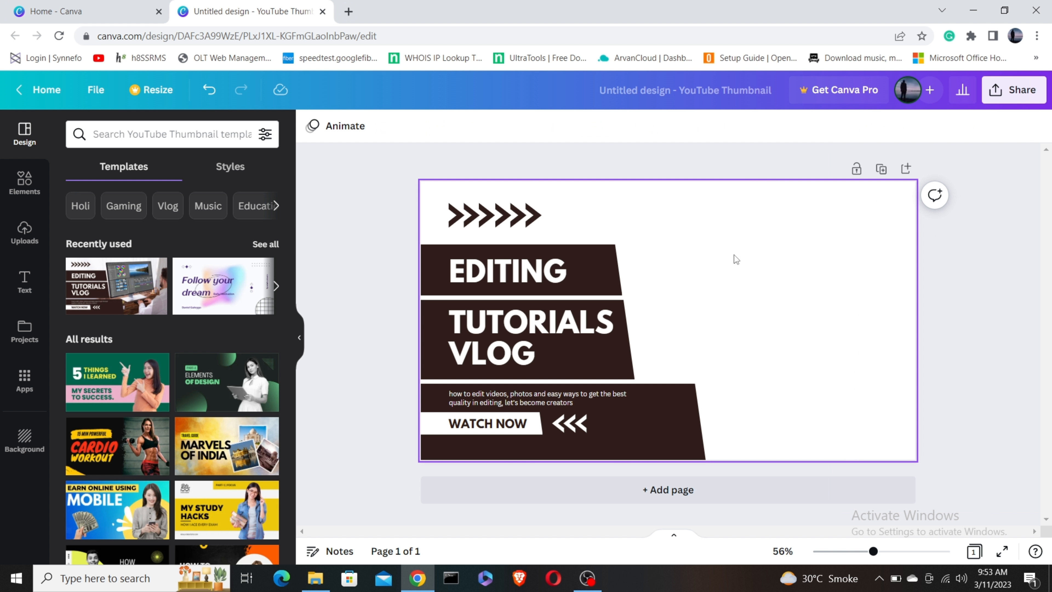
Step: Set the page background colour to solid black
{"action": "left_click", "coordinate": [758, 278]}
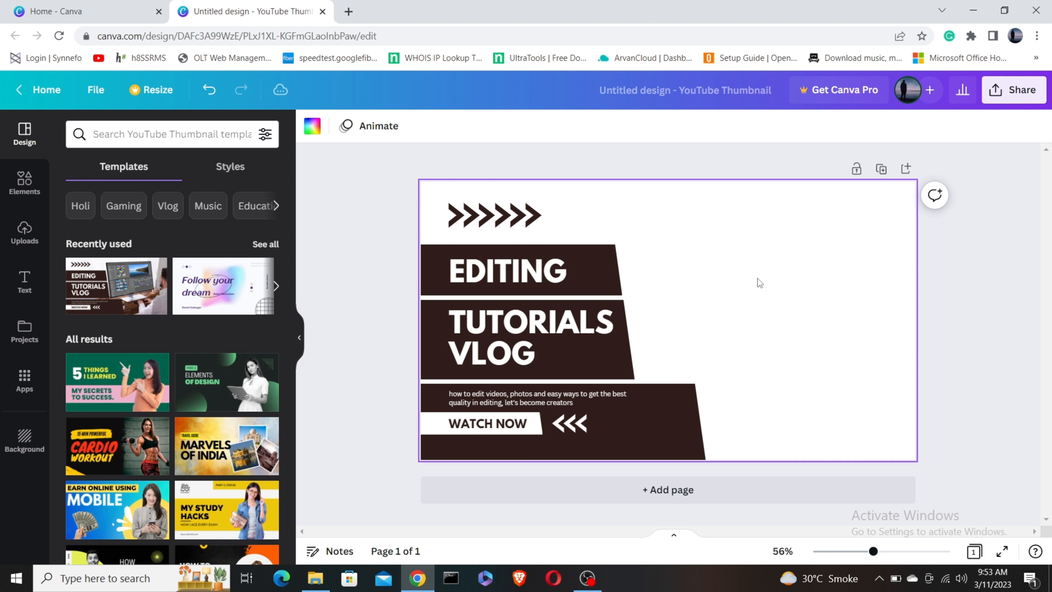
{"action": "left_click", "coordinate": [312, 129]}
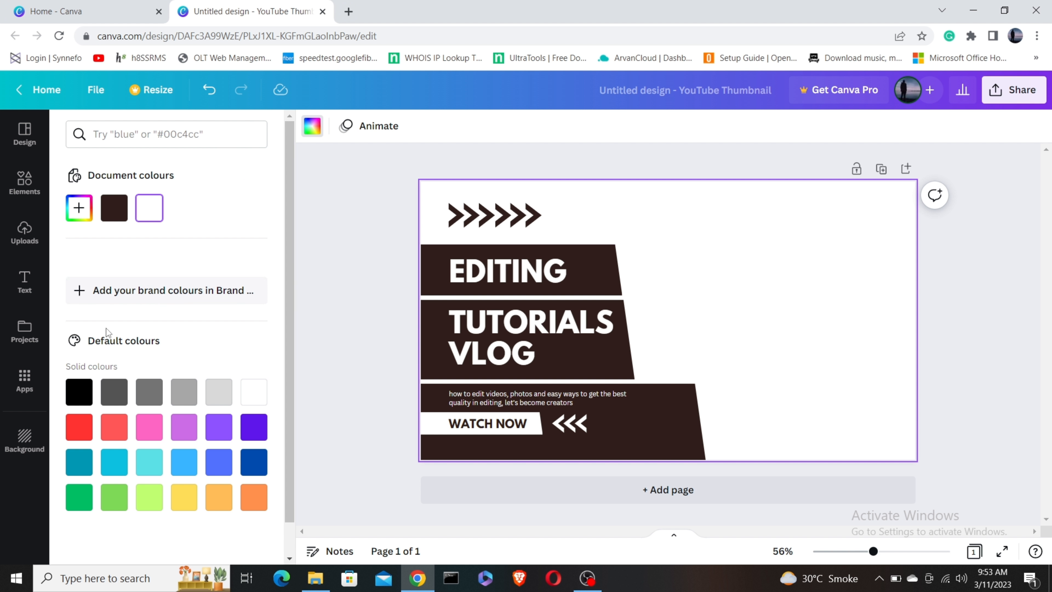
{"action": "left_click", "coordinate": [74, 393]}
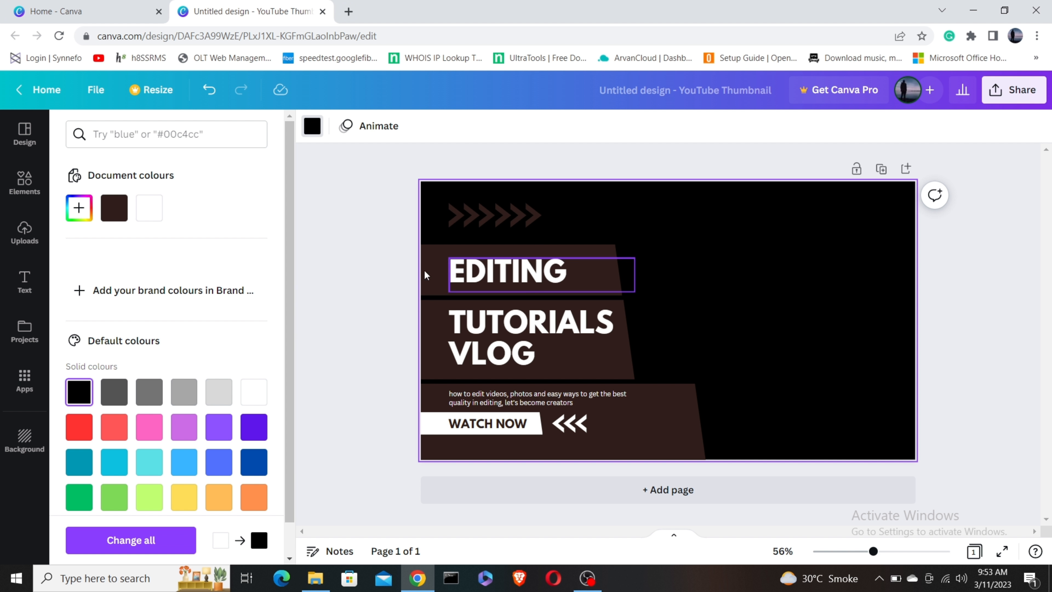
Step: Fill the slanted banner behind the EDITING heading with the default yellow
{"action": "left_click", "coordinate": [437, 279]}
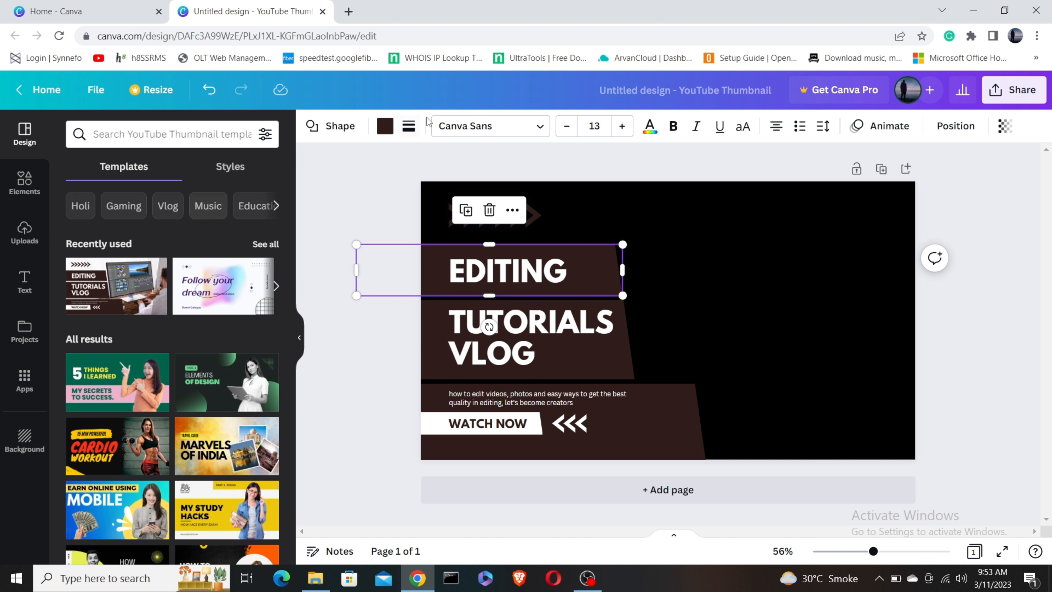
{"action": "left_click", "coordinate": [385, 126]}
{"action": "scroll", "coordinate": [216, 270], "scroll_direction": "down", "scroll_amount": 1}
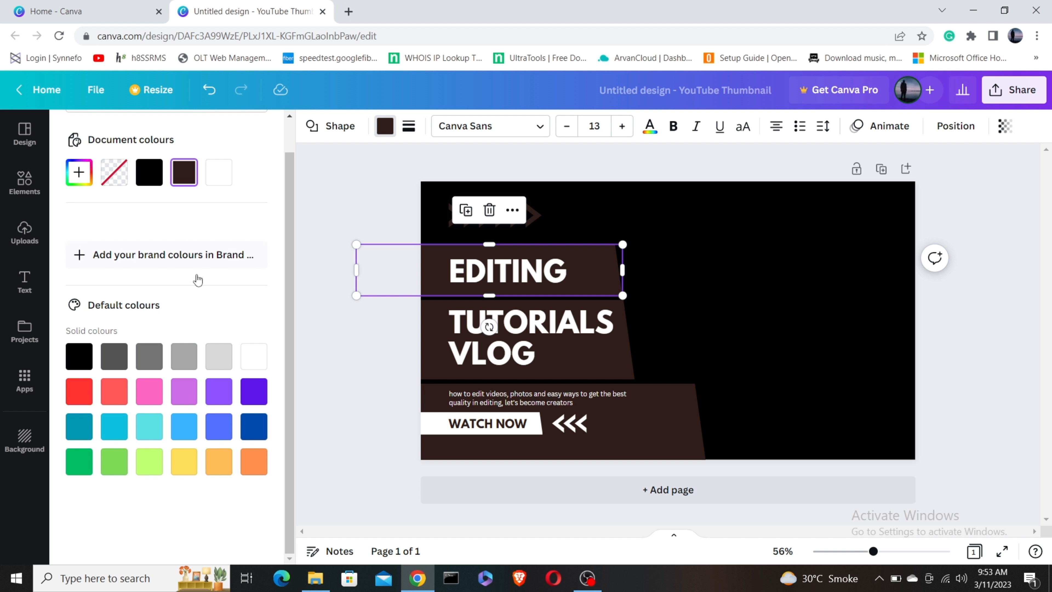
{"action": "left_click", "coordinate": [182, 475]}
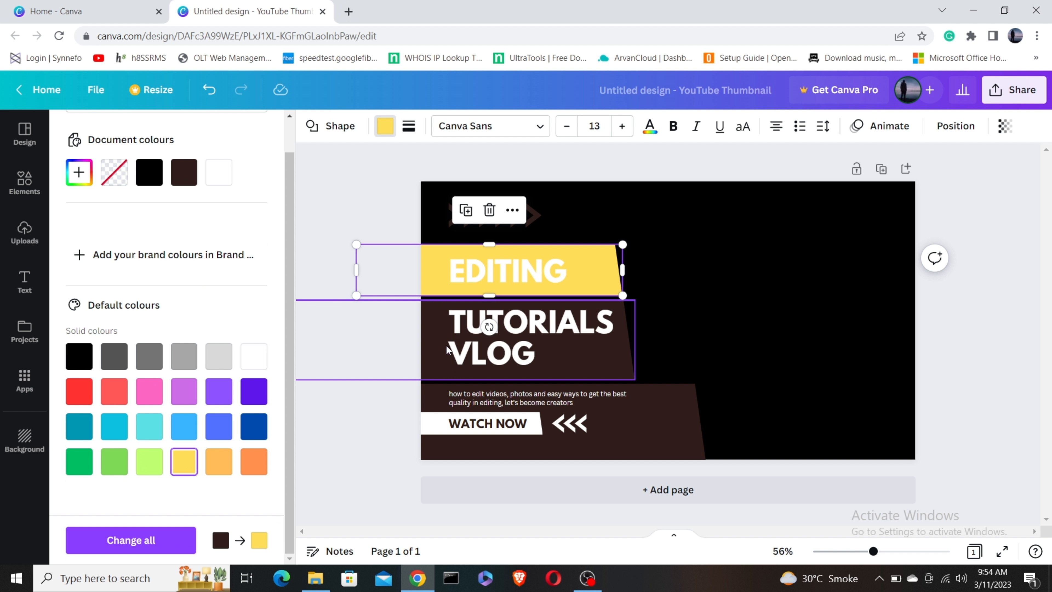
Step: Fill the banner behind TUTORIALS VLOG and the lower banner behind WATCH NOW with the same yellow
{"action": "left_click", "coordinate": [432, 350]}
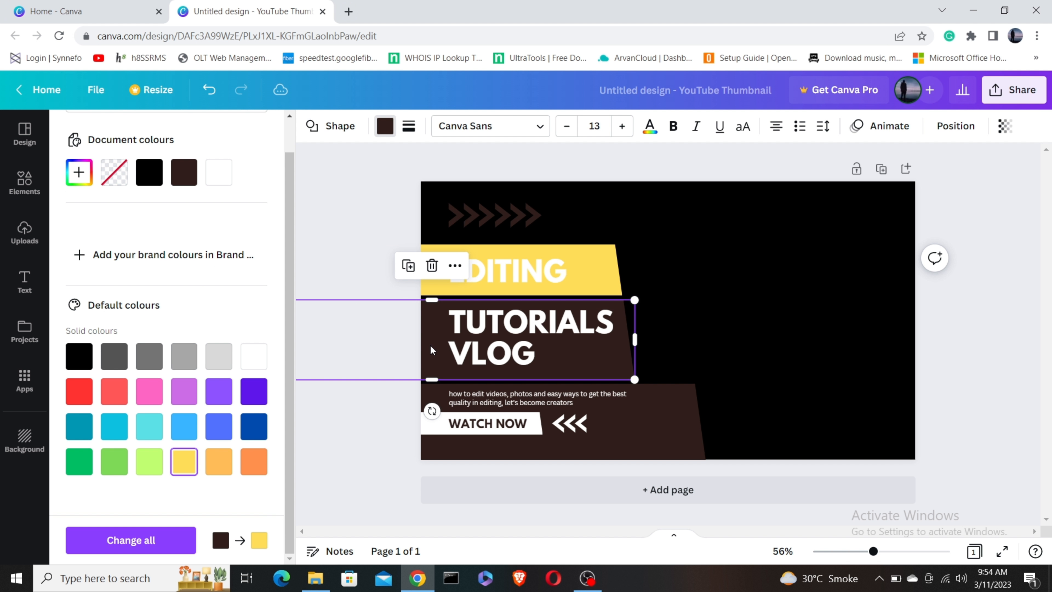
{"action": "left_click", "coordinate": [390, 132]}
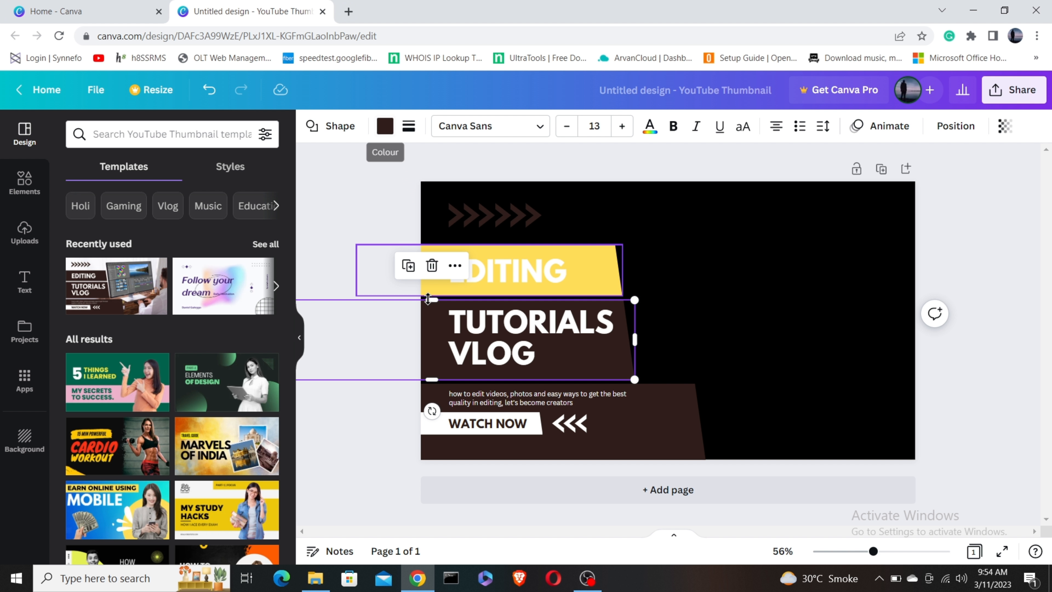
{"action": "left_click", "coordinate": [615, 357]}
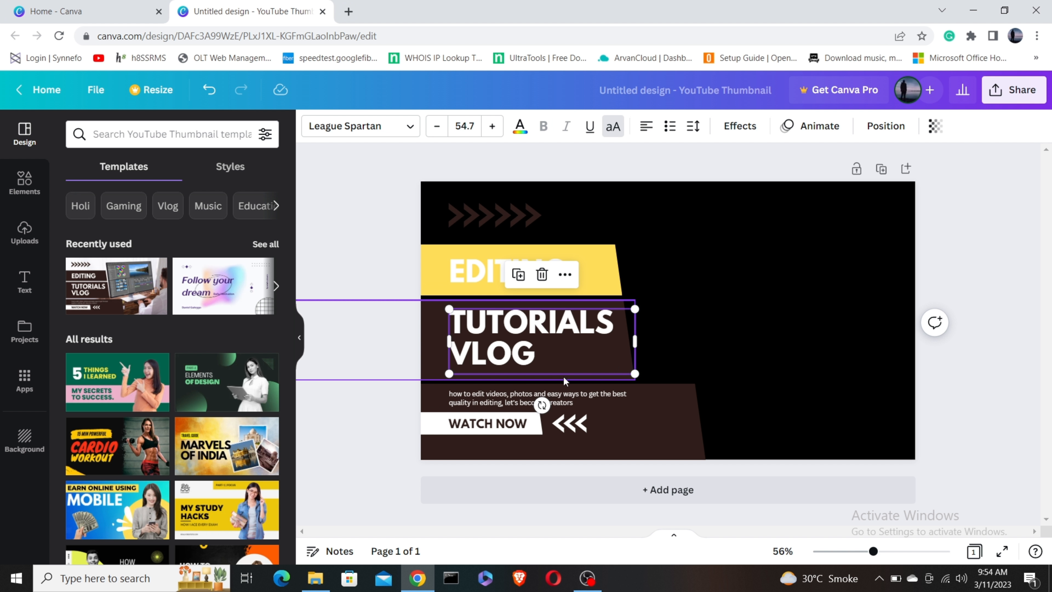
{"action": "left_click", "coordinate": [434, 367]}
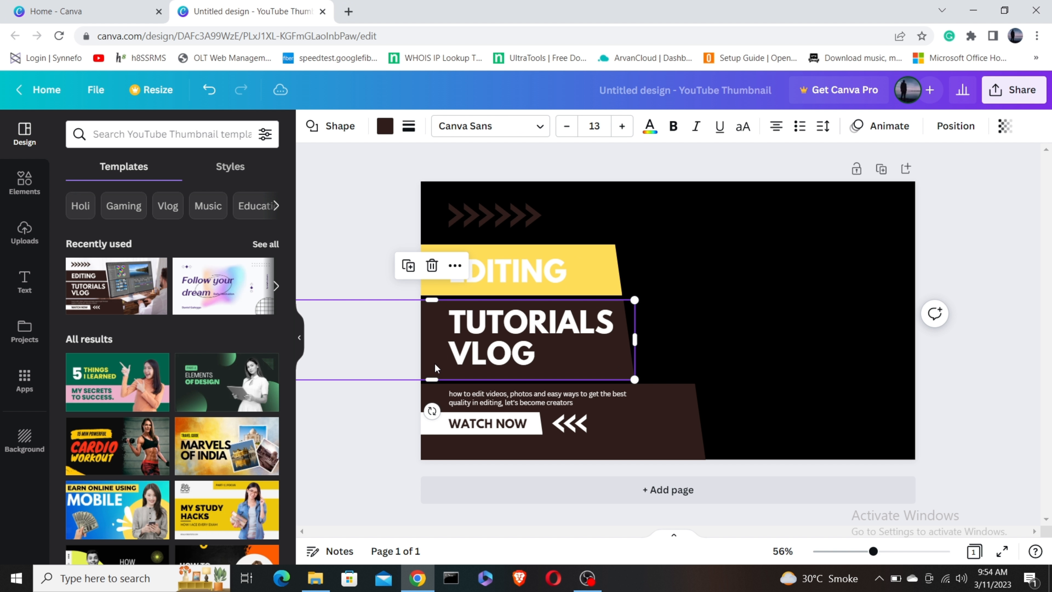
{"action": "left_click", "coordinate": [385, 127]}
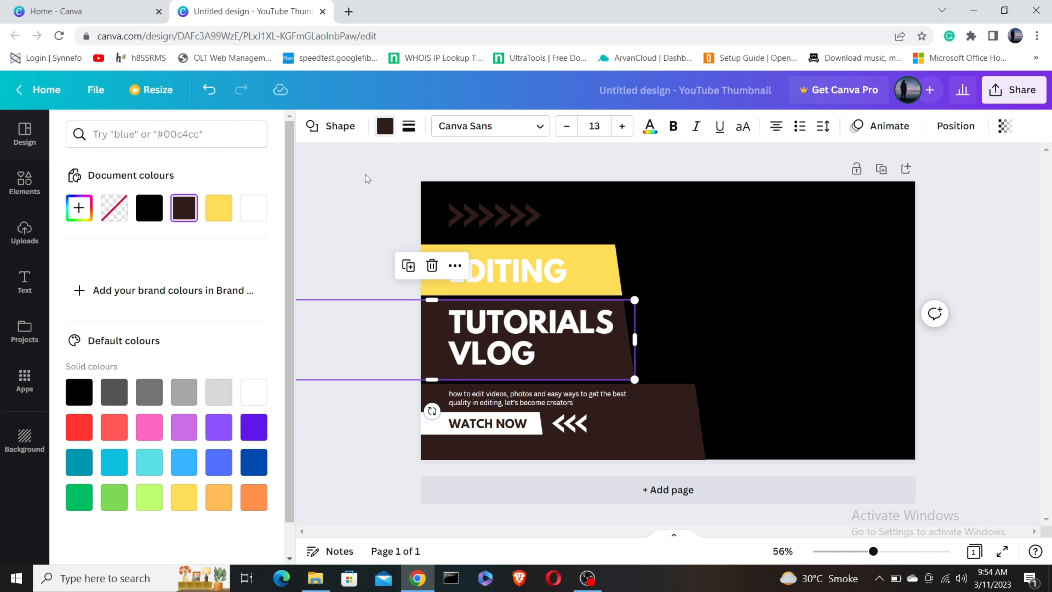
{"action": "left_click", "coordinate": [220, 206]}
{"action": "left_click", "coordinate": [626, 437]}
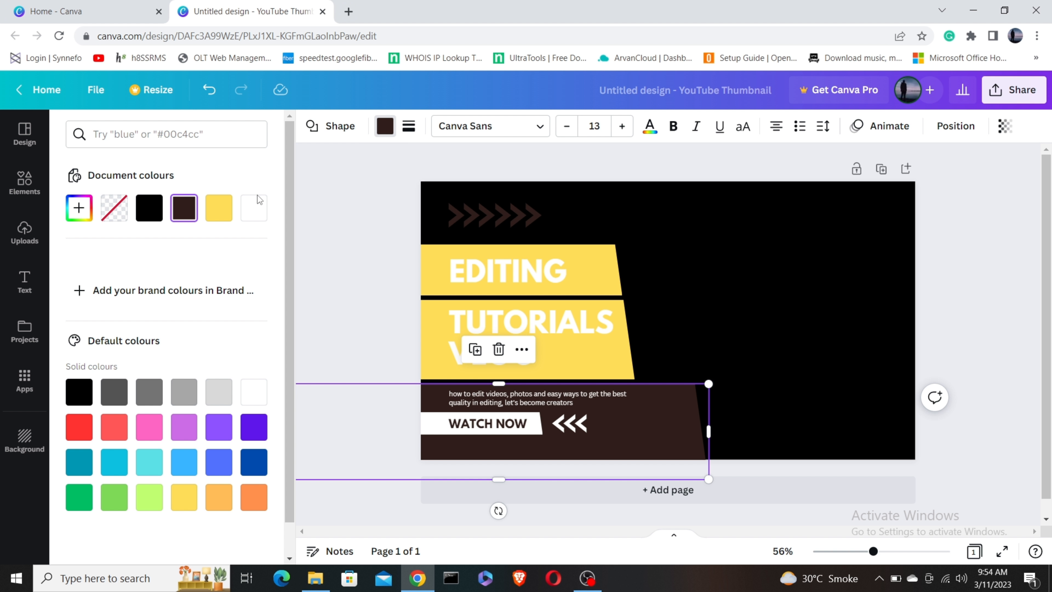
{"action": "left_click", "coordinate": [218, 208]}
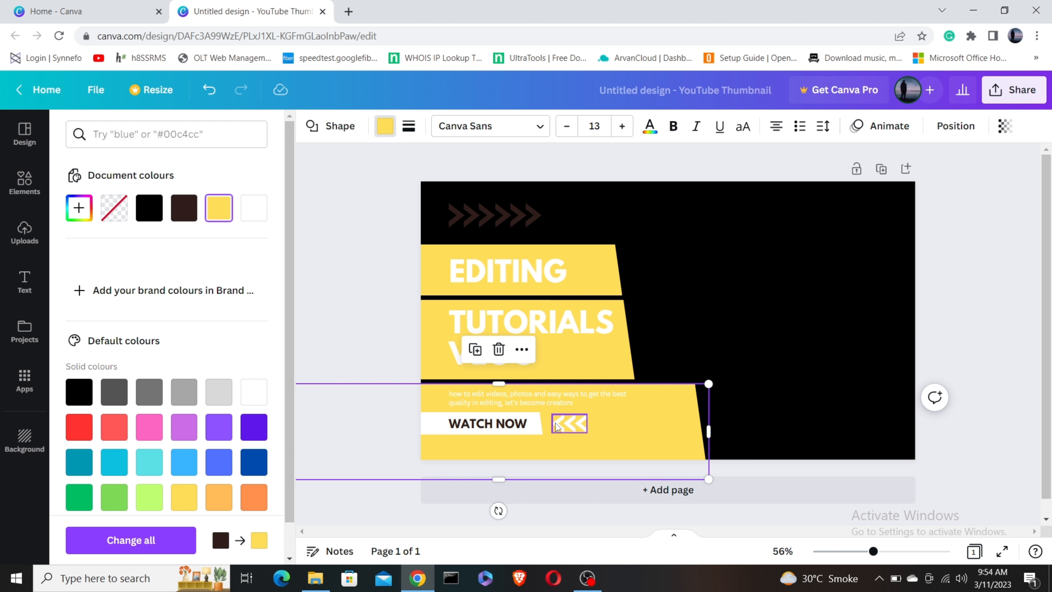
Step: Recolour the small description text and the three chevrons beside WATCH NOW black
{"action": "left_click", "coordinate": [566, 401]}
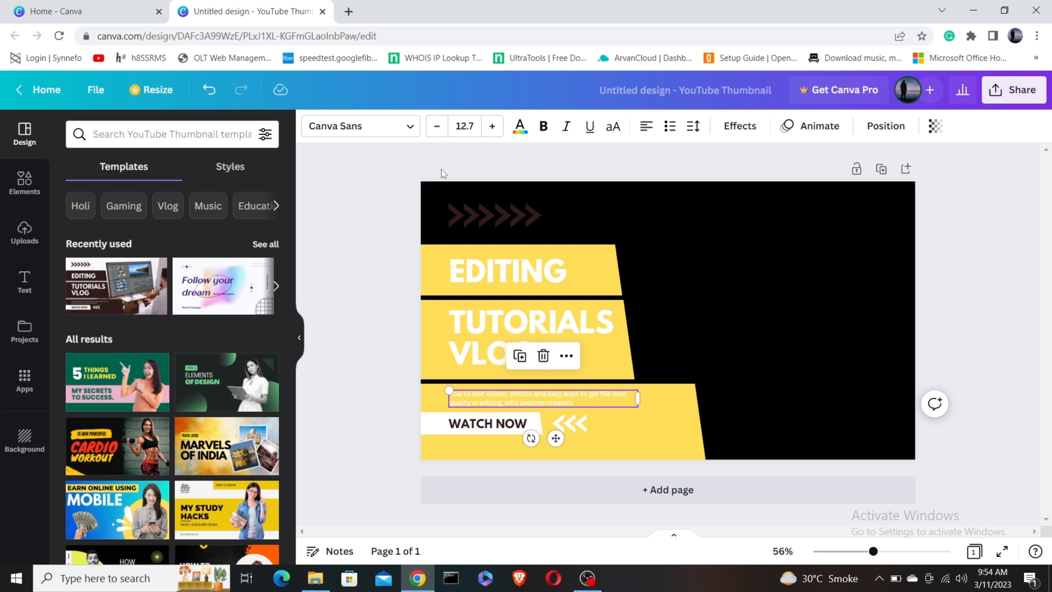
{"action": "left_click", "coordinate": [521, 127]}
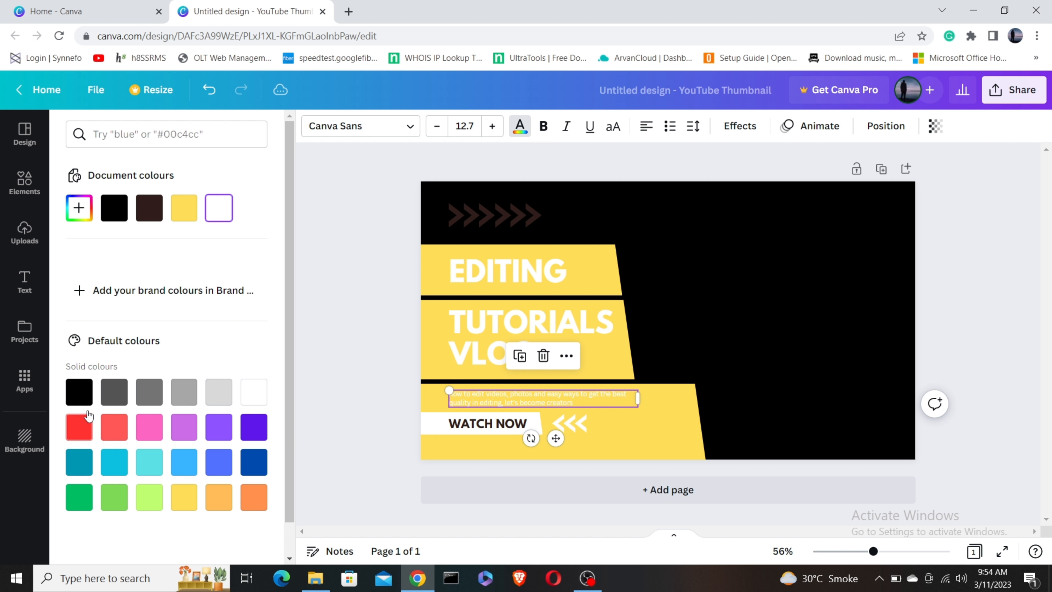
{"action": "left_click", "coordinate": [88, 397]}
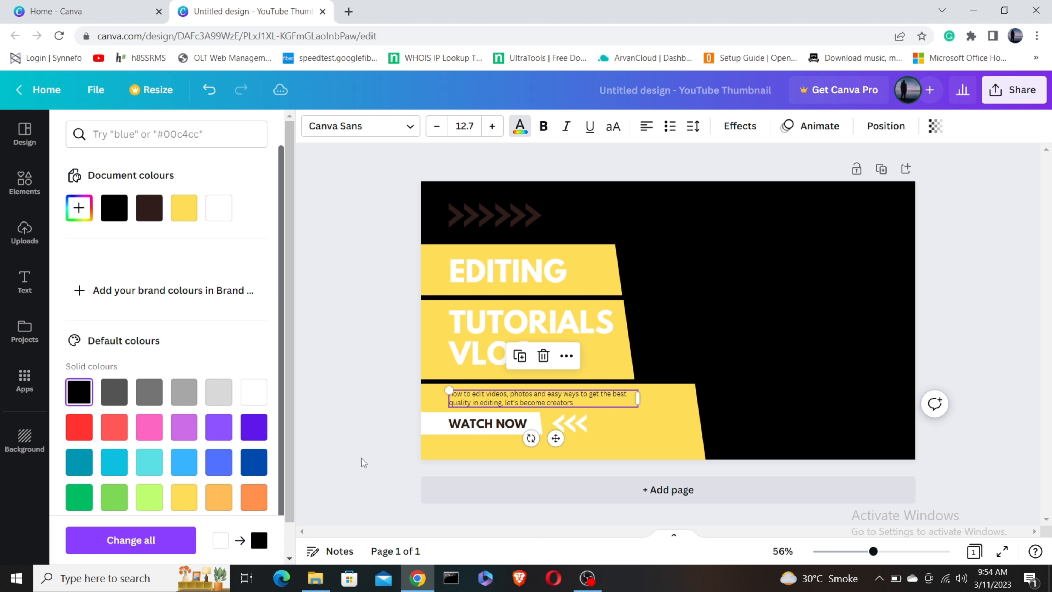
{"action": "left_click", "coordinate": [573, 427]}
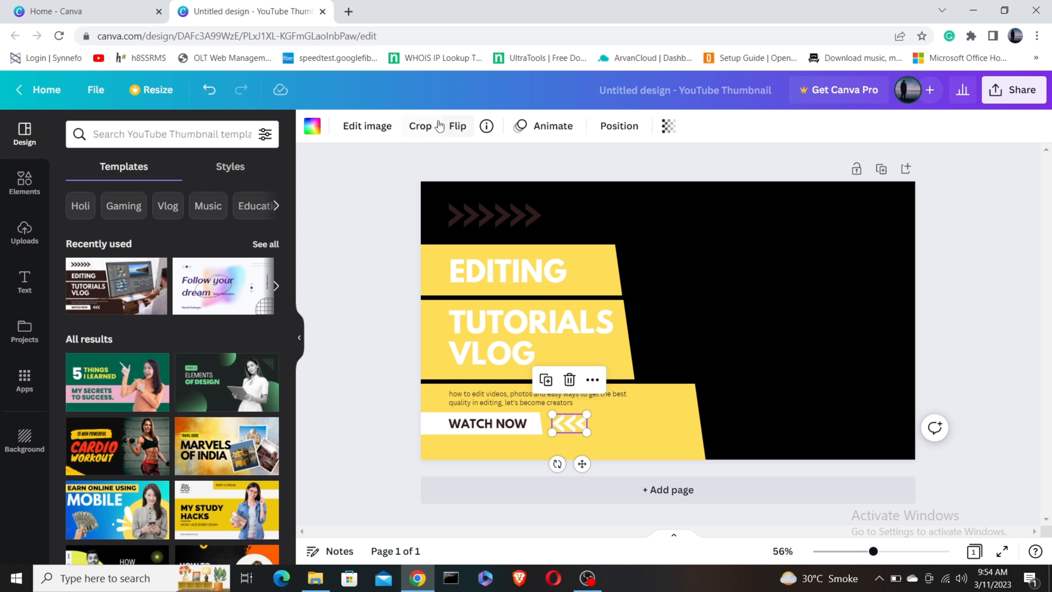
{"action": "left_click", "coordinate": [312, 126]}
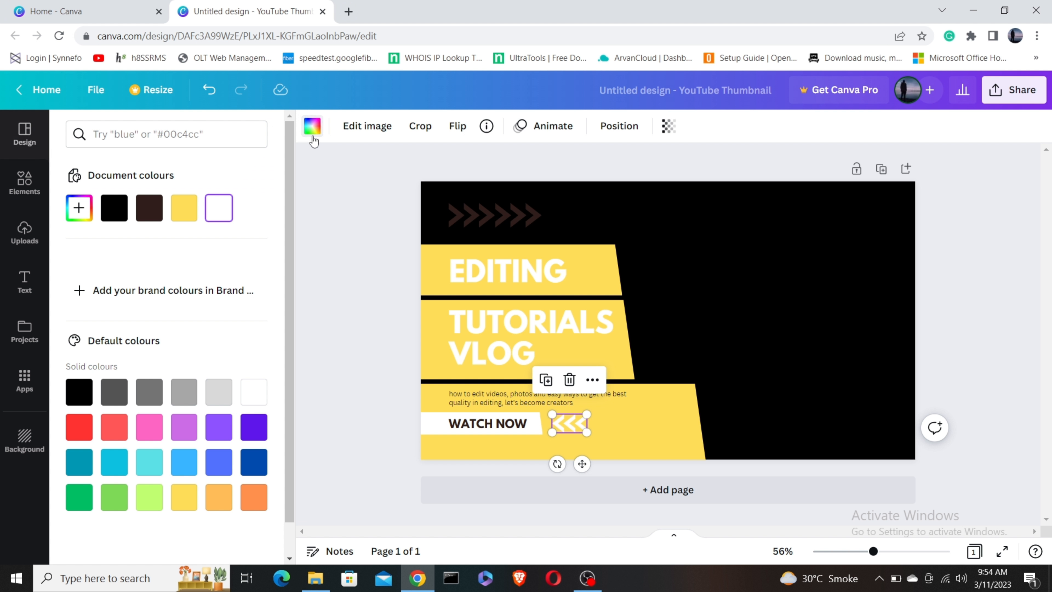
{"action": "left_click", "coordinate": [79, 392]}
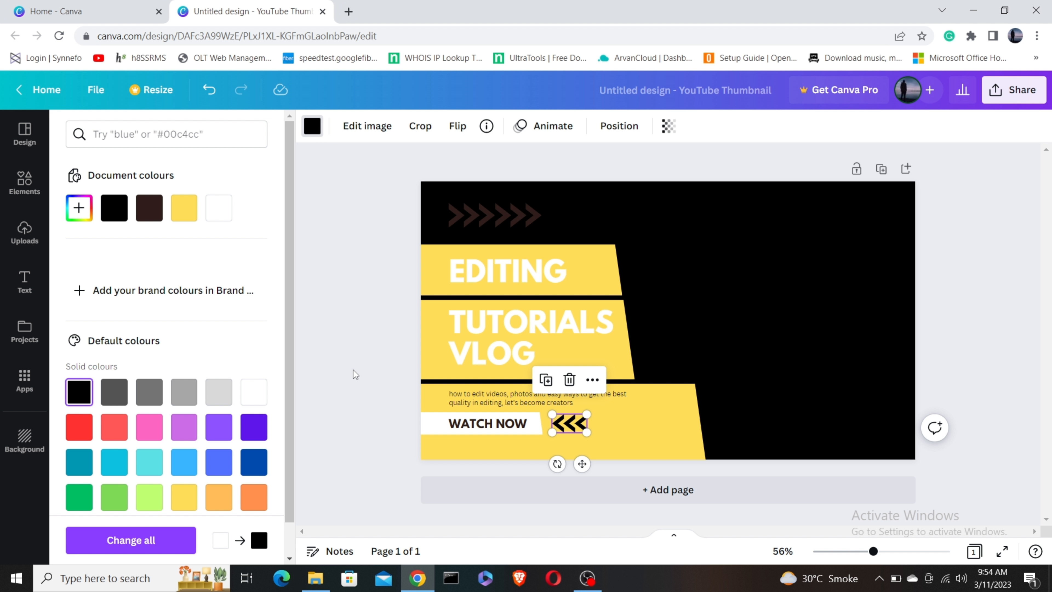
{"action": "key", "text": "Escape"}
{"action": "left_click", "coordinate": [346, 365]}
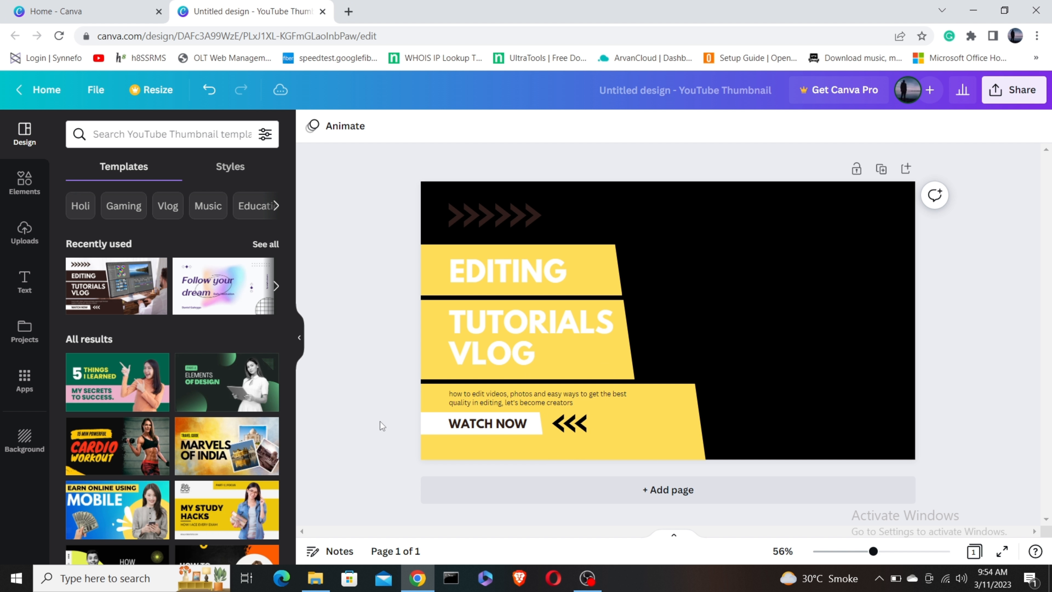
Step: Change the text colour of the TUTORIALS VLOG and EDITING headings to black
{"action": "left_click", "coordinate": [520, 322]}
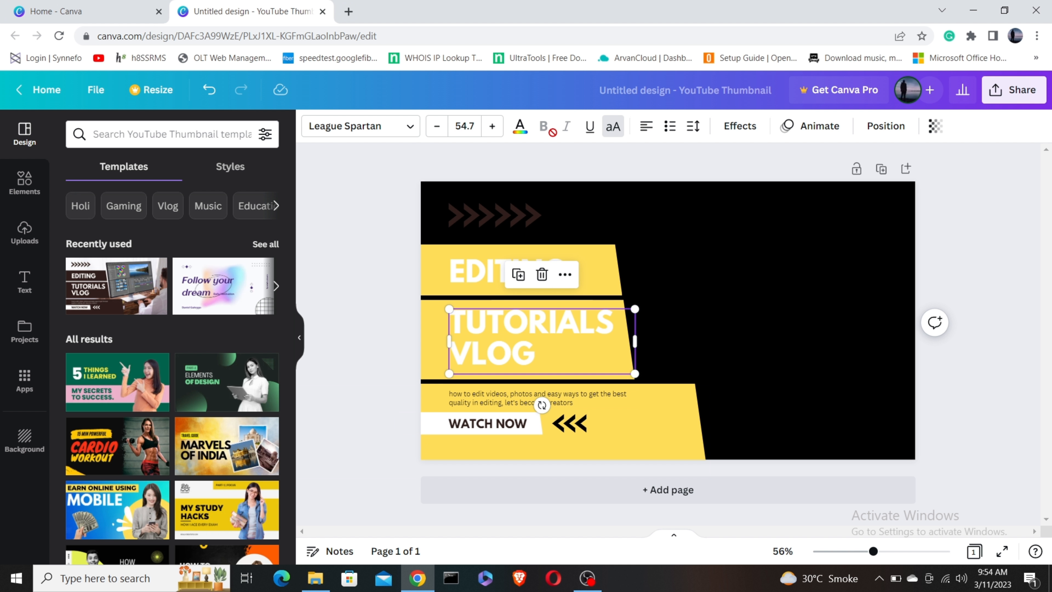
{"action": "left_click", "coordinate": [520, 127]}
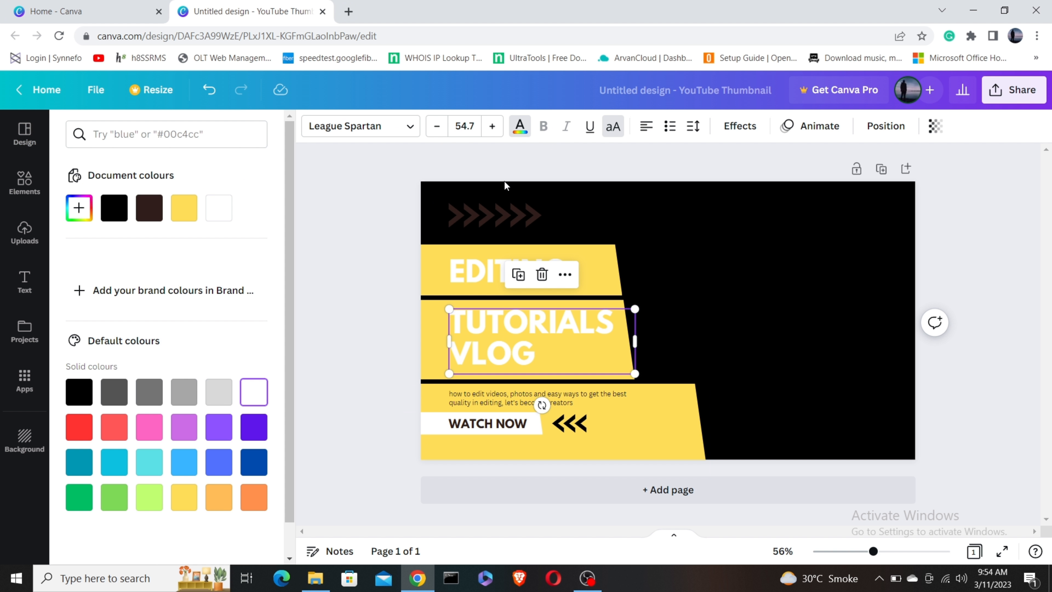
{"action": "left_click", "coordinate": [81, 391]}
{"action": "left_click", "coordinate": [481, 286]}
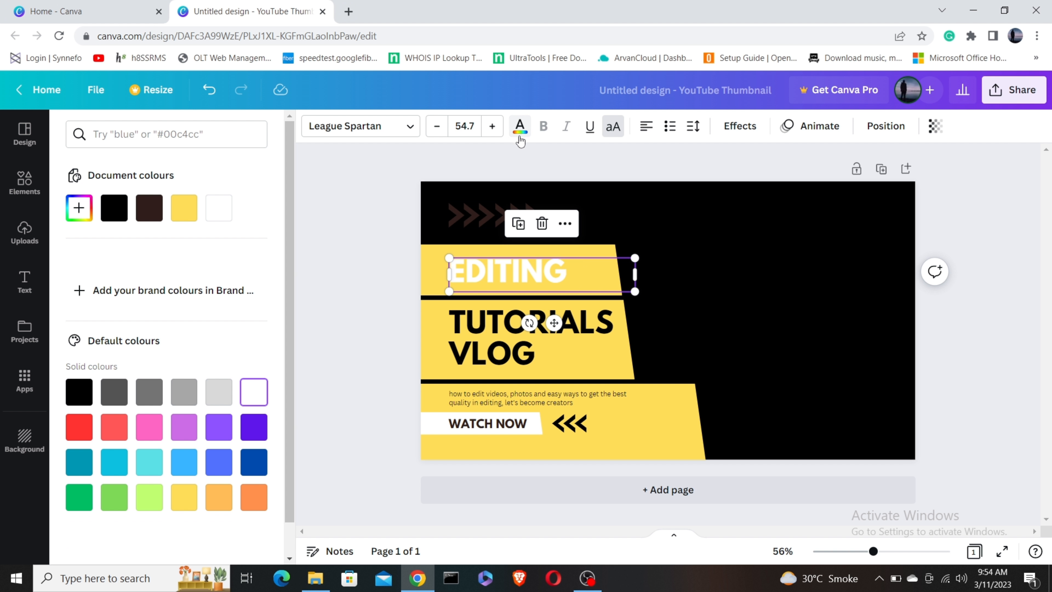
{"action": "left_click", "coordinate": [78, 392]}
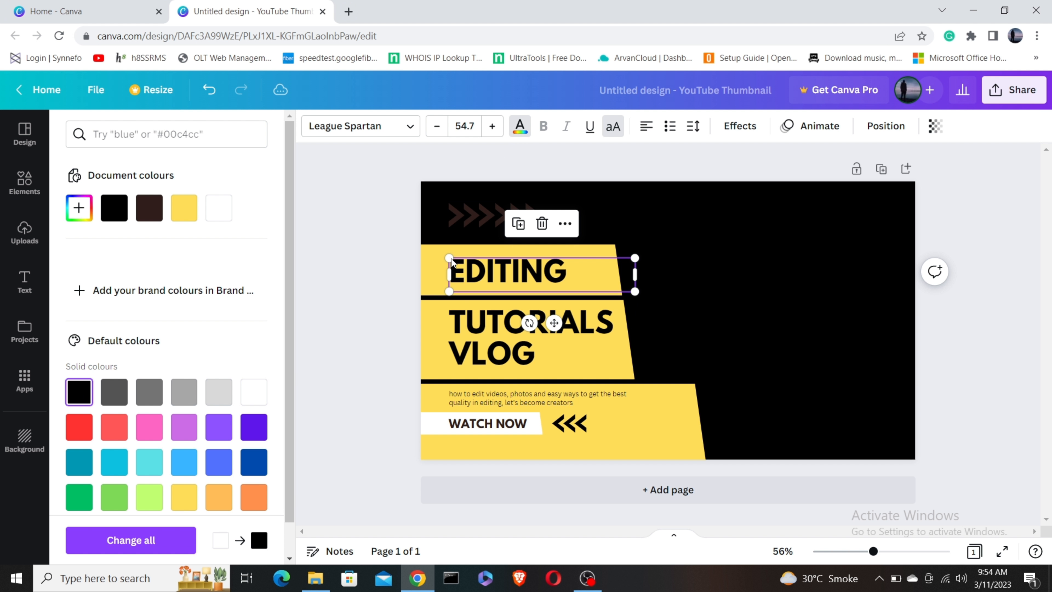
{"action": "left_click", "coordinate": [362, 260]}
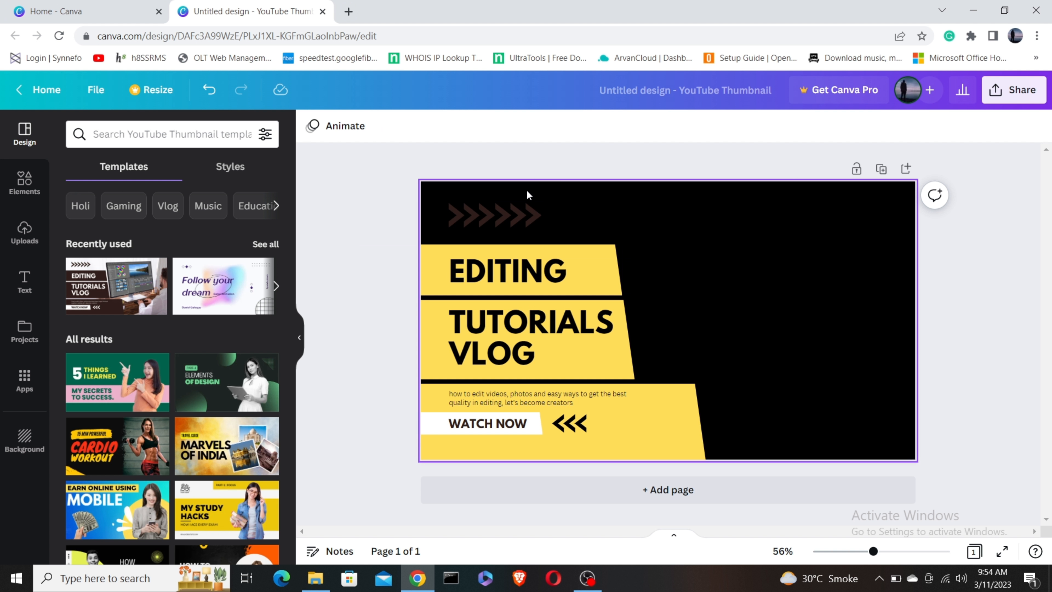
Step: Recolour both groups of chevrons above the EDITING heading with the document's yellow
{"action": "left_click", "coordinate": [506, 210]}
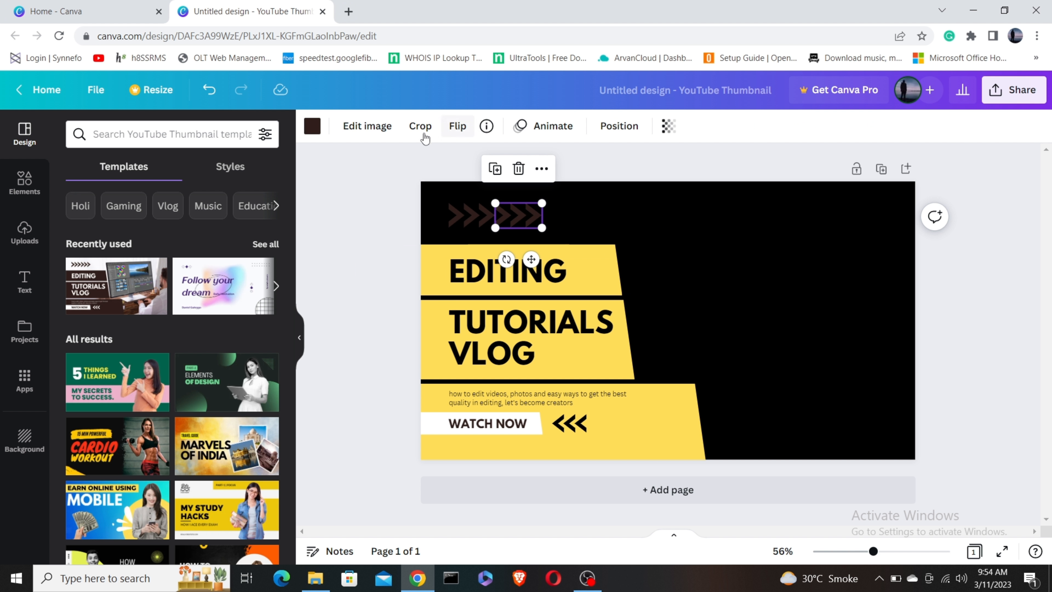
{"action": "left_click", "coordinate": [313, 126]}
{"action": "left_click", "coordinate": [184, 207]}
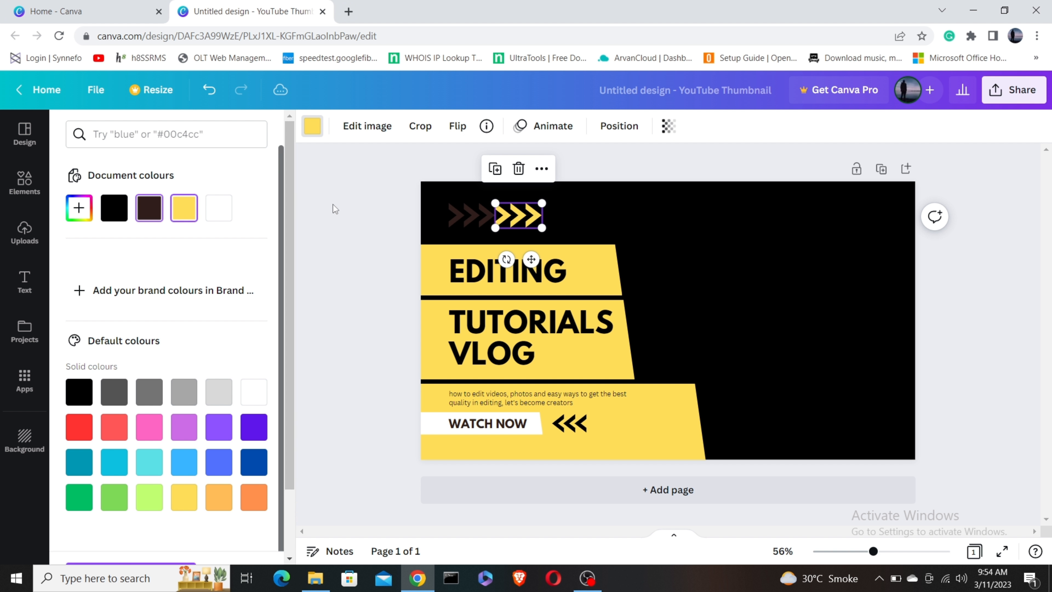
{"action": "left_click", "coordinate": [458, 218]}
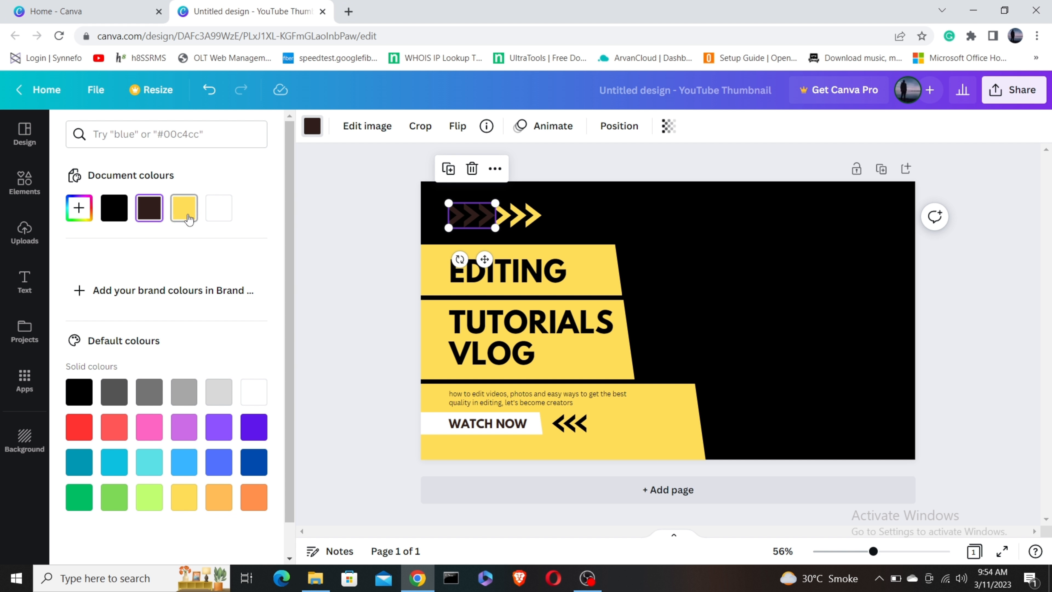
{"action": "left_click", "coordinate": [184, 207]}
{"action": "left_click", "coordinate": [370, 209]}
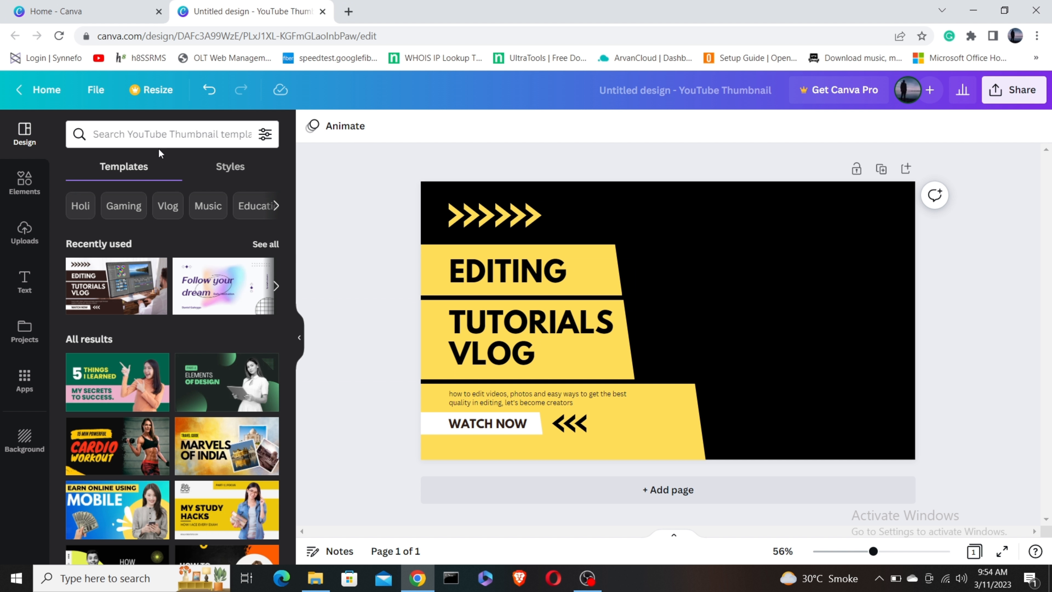
Step: Replace the EDITING heading text with "HOW TO CREATE"
{"action": "left_click", "coordinate": [505, 275]}
{"action": "double_click", "coordinate": [505, 276]}
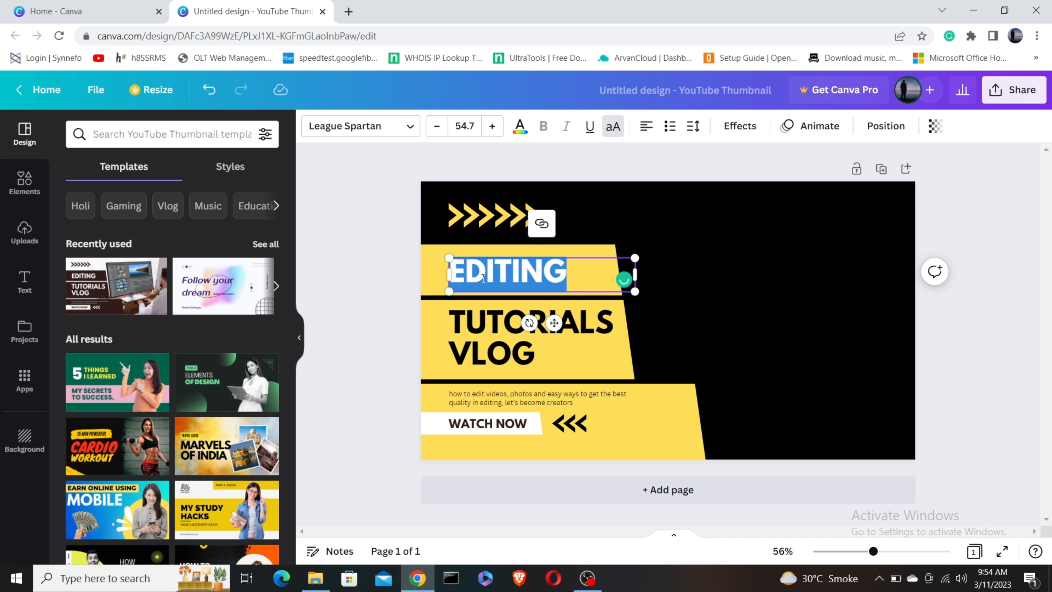
{"action": "type", "text": "H"}
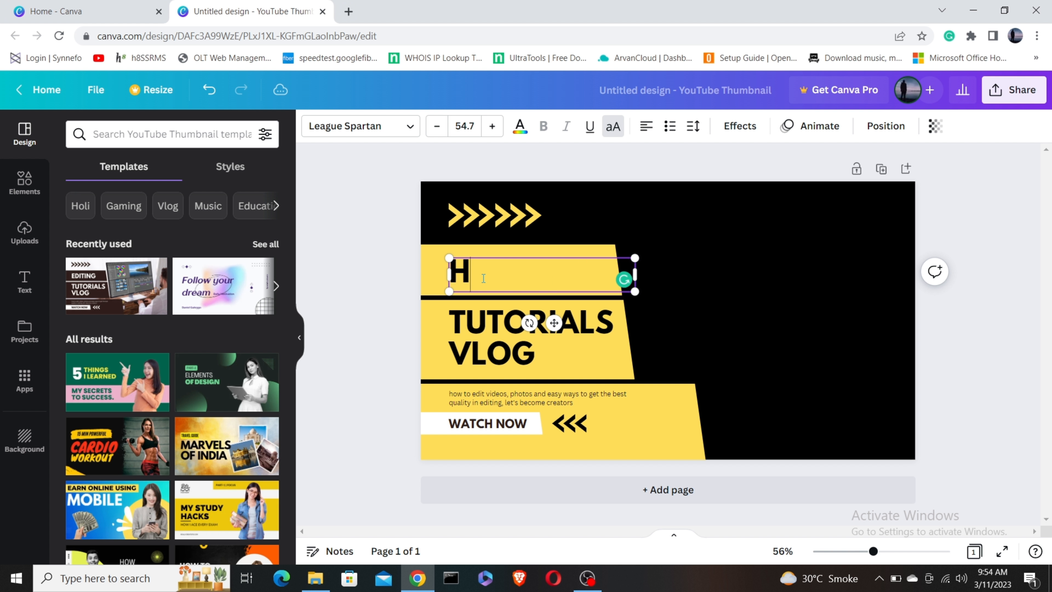
{"action": "type", "text": "OW"}
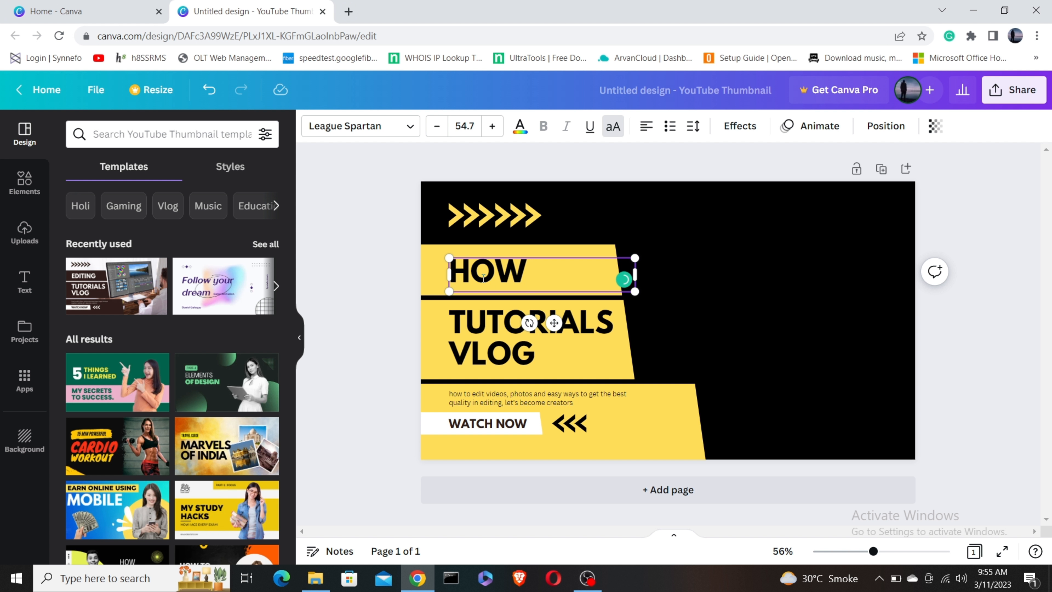
{"action": "type", "text": " TO"}
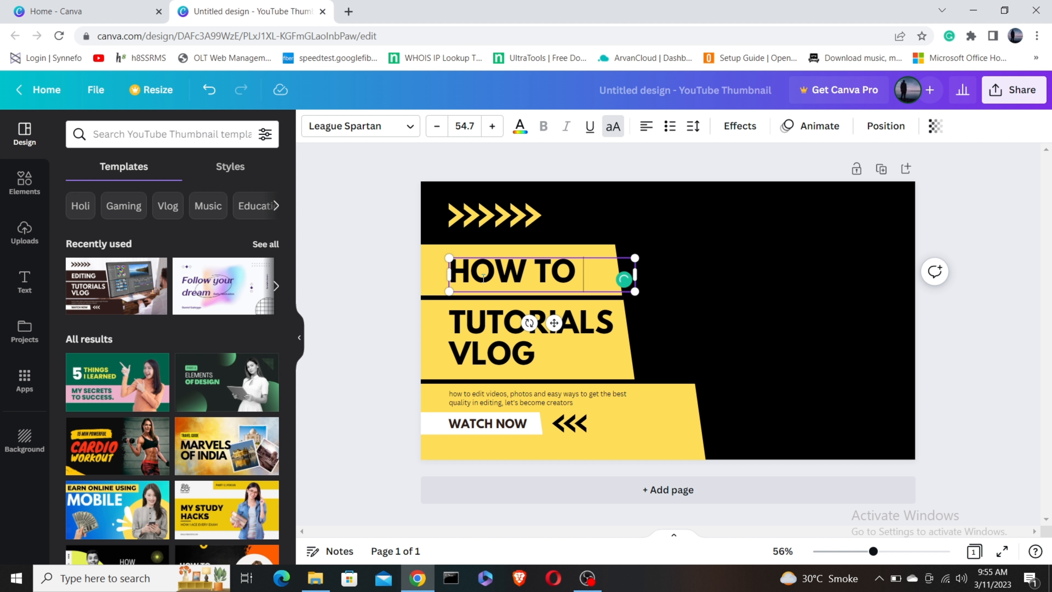
{"action": "type", "text": " CREA"}
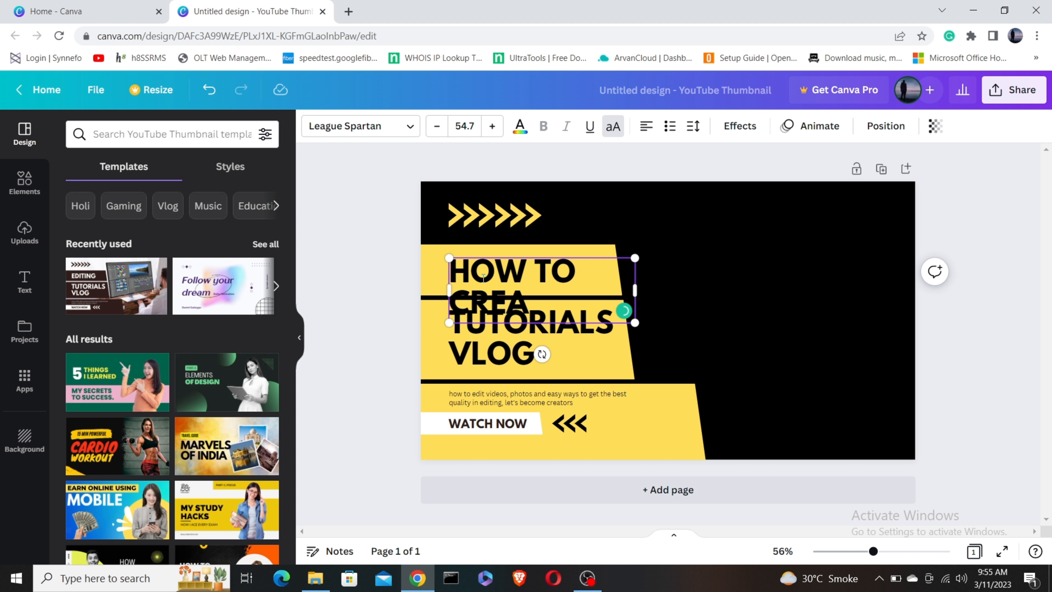
{"action": "type", "text": "TE"}
Step: Widen the HOW TO CREATE text box to hold one line, then scale it down and position it inside its yellow banner
{"action": "mouse_move", "coordinate": [447, 294]}
{"action": "left_mouse_down"}
{"action": "mouse_move", "coordinate": [411, 286]}
{"action": "mouse_move", "coordinate": [462, 291]}
{"action": "left_mouse_up"}
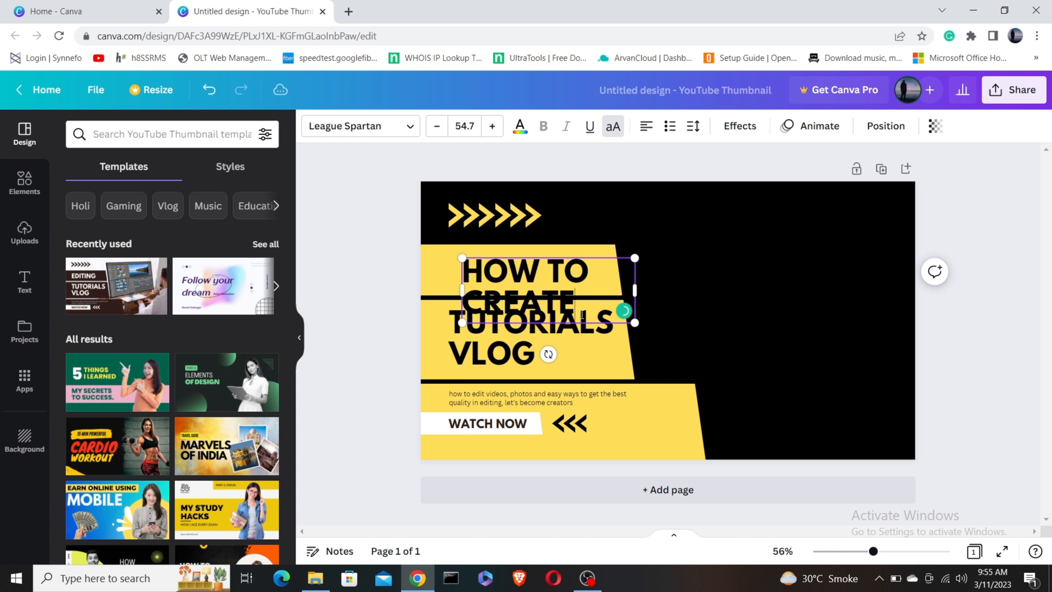
{"action": "left_click_drag", "start_coordinate": [642, 291], "coordinate": [725, 292]}
{"action": "left_click_drag", "start_coordinate": [592, 275], "coordinate": [487, 265]}
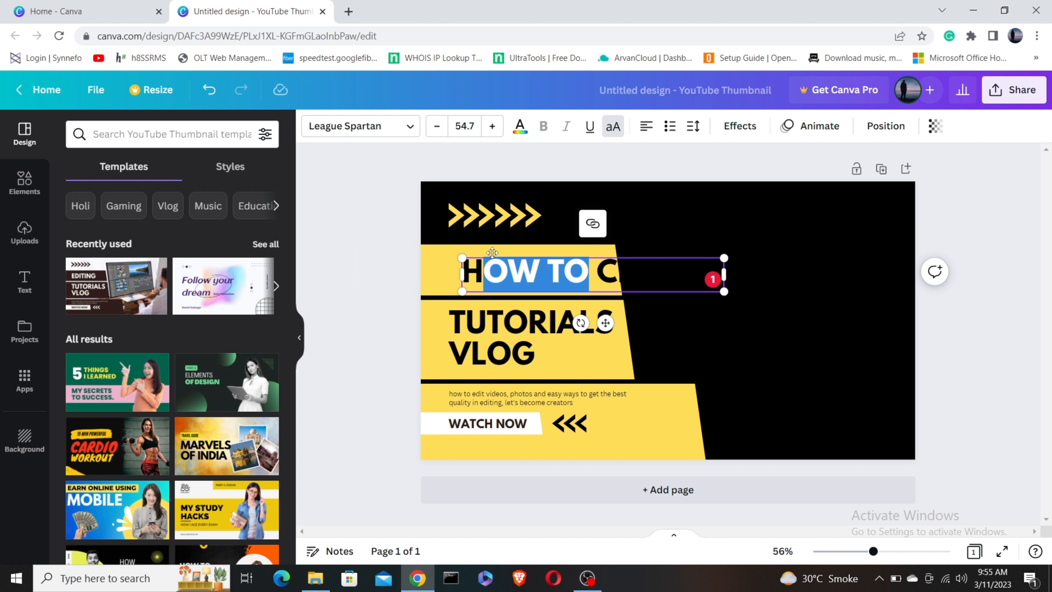
{"action": "left_click", "coordinate": [388, 277]}
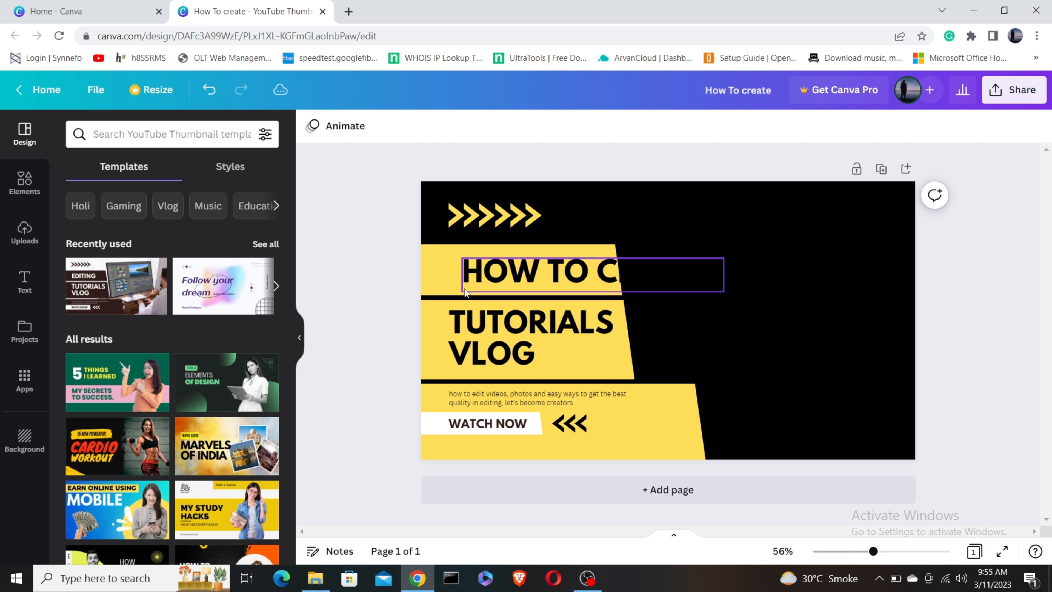
{"action": "left_click", "coordinate": [481, 282]}
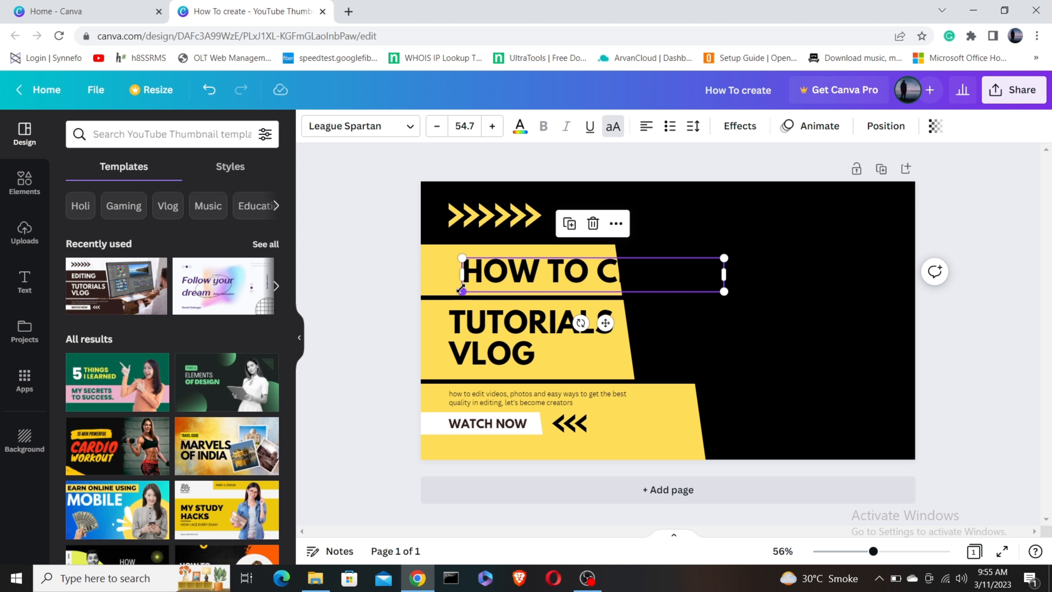
{"action": "left_click_drag", "start_coordinate": [462, 291], "coordinate": [483, 270]}
{"action": "left_click_drag", "start_coordinate": [621, 284], "coordinate": [605, 282]}
{"action": "left_click_drag", "start_coordinate": [539, 272], "coordinate": [507, 262]}
{"action": "left_click", "coordinate": [379, 245]}
{"action": "left_click", "coordinate": [509, 261]}
{"action": "left_click", "coordinate": [376, 242]}
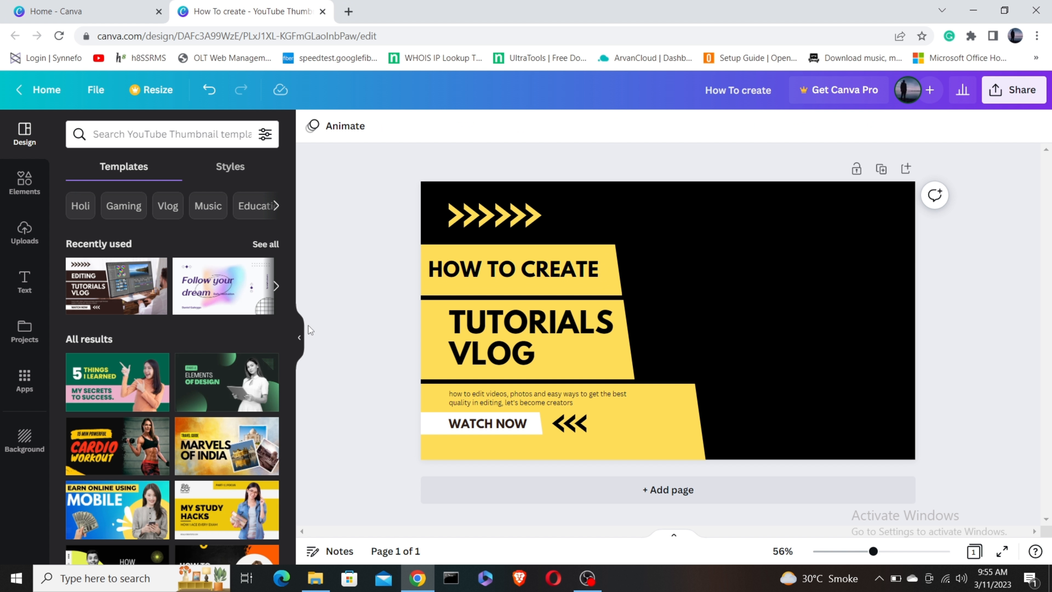
Step: Replace the TUTORIALS VLOG heading text with "YOUTUBE THUMBNAIL"
{"action": "left_click", "coordinate": [566, 339]}
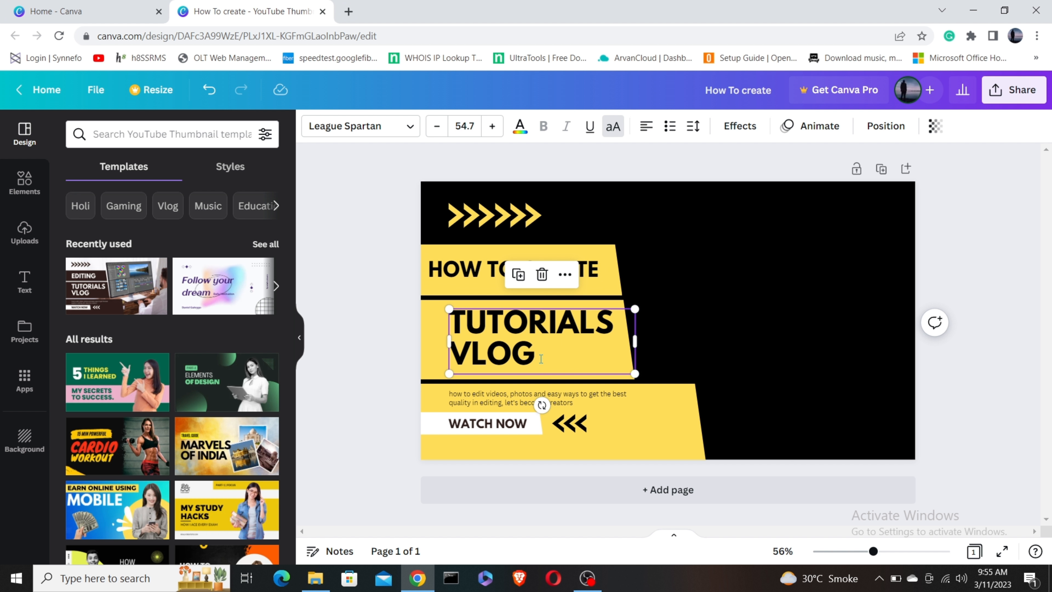
{"action": "double_click", "coordinate": [541, 350]}
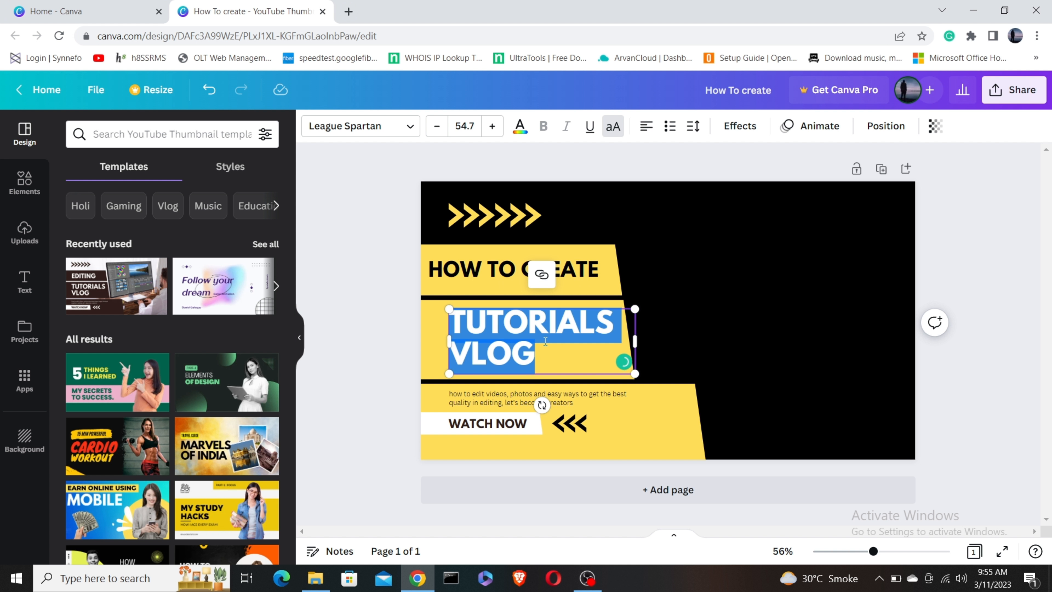
{"action": "type", "text": "Y"}
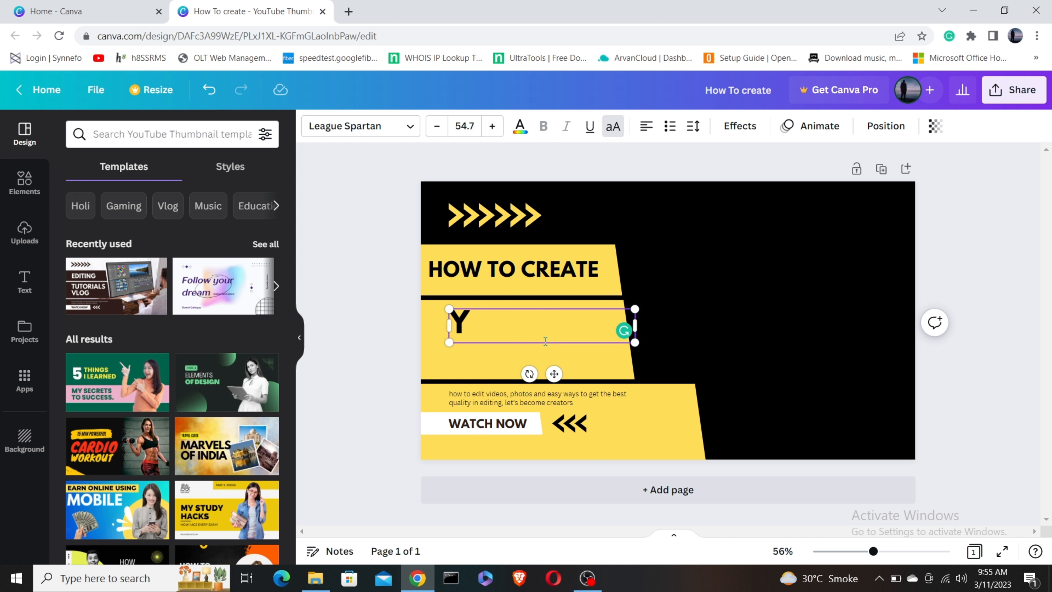
{"action": "type", "text": "OU"}
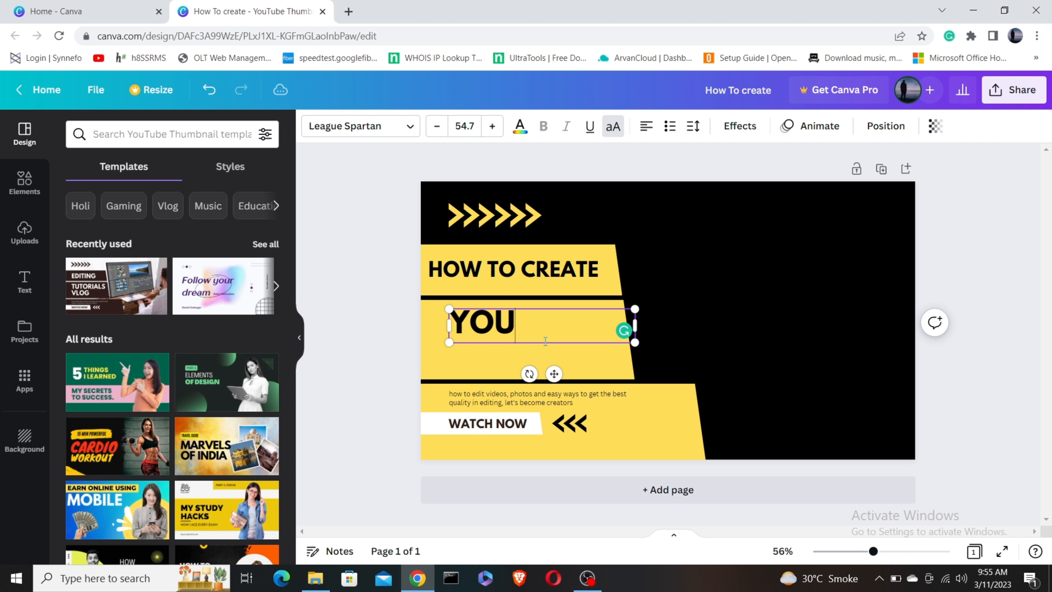
{"action": "type", "text": "TUBE"}
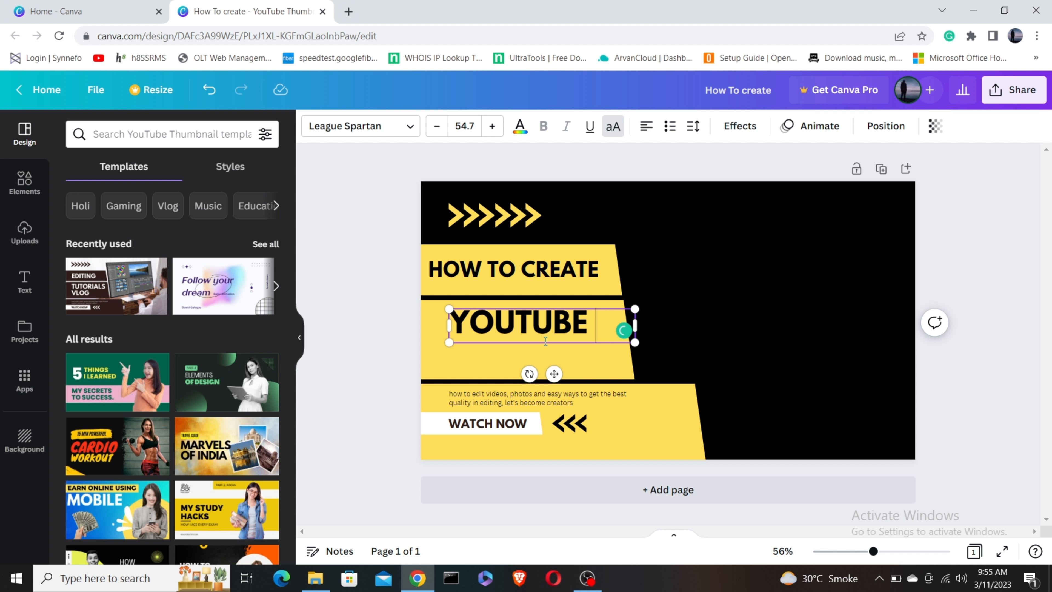
{"action": "type", "text": " THUM"}
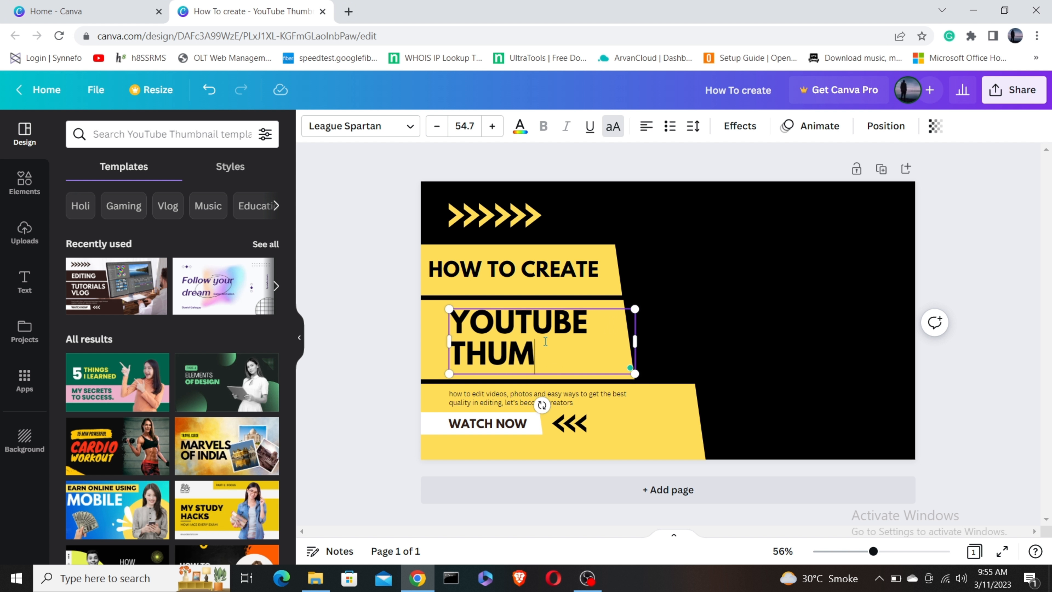
{"action": "type", "text": "BNAIL"}
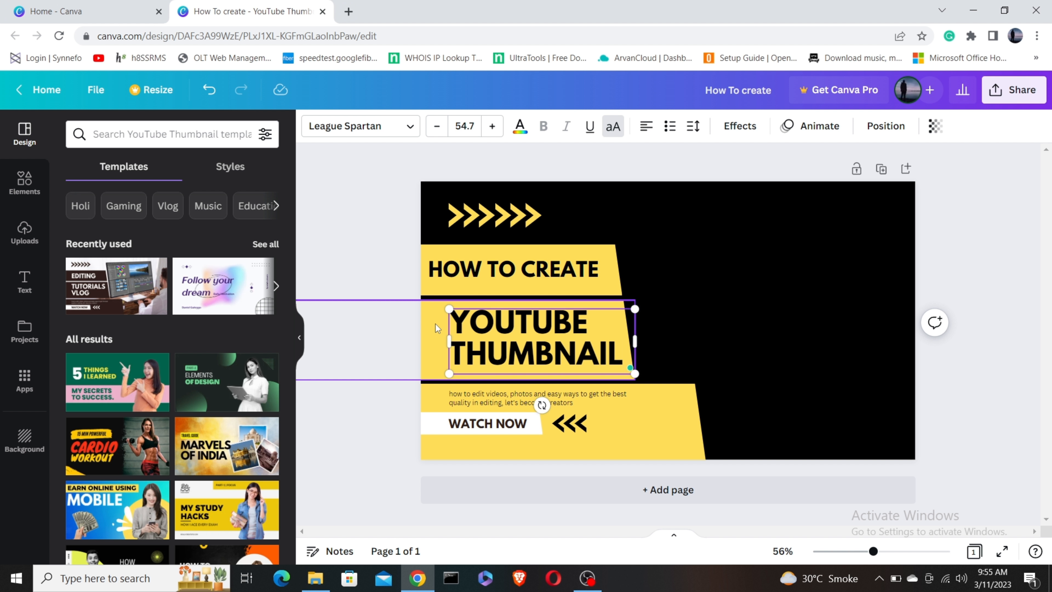
{"action": "left_click", "coordinate": [386, 337]}
Step: Nudge the YOUTUBE THUMBNAIL heading up and left, and slightly enlarge the HOW TO CREATE heading to span its banner
{"action": "left_click_drag", "start_coordinate": [557, 352], "coordinate": [544, 347]}
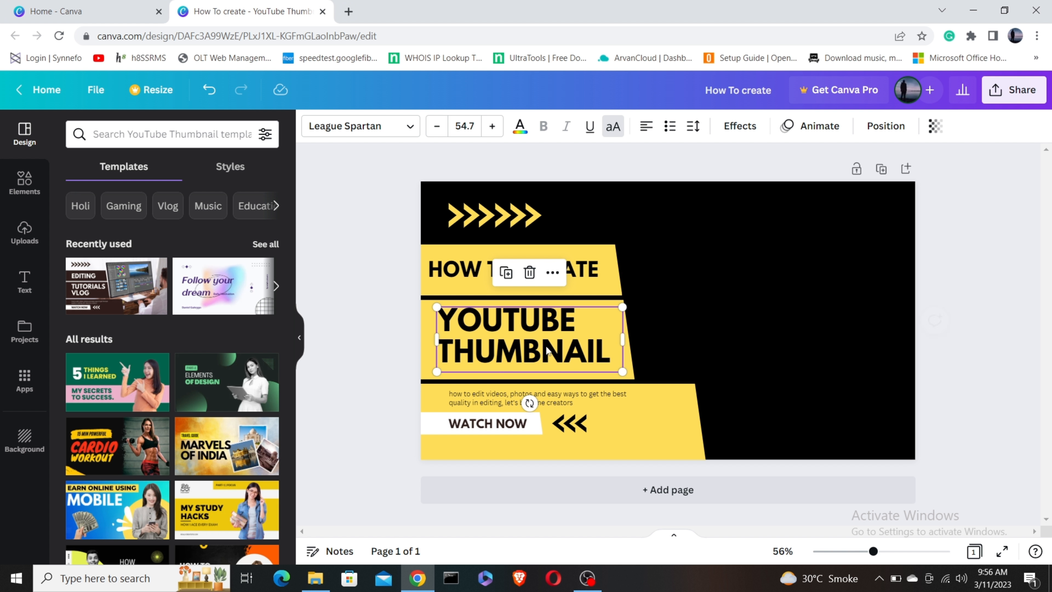
{"action": "left_click", "coordinate": [595, 269]}
{"action": "left_click_drag", "start_coordinate": [609, 286], "coordinate": [582, 272]}
{"action": "left_click", "coordinate": [350, 254]}
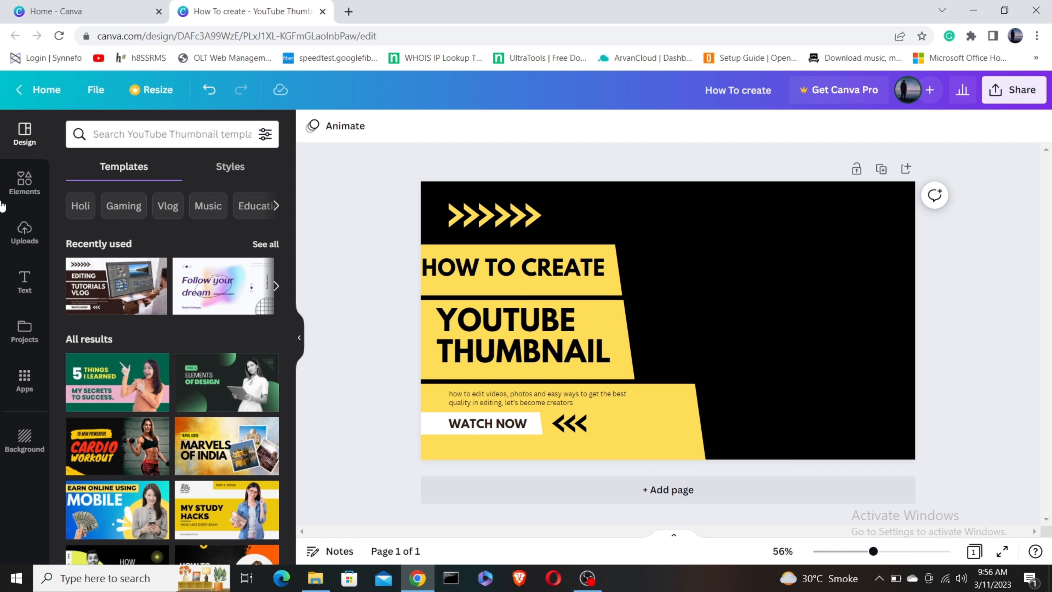
Step: Upload the image 580b57fcd9996e24bc43c545 from Downloads and add it to the thumbnail
{"action": "left_click", "coordinate": [21, 230]}
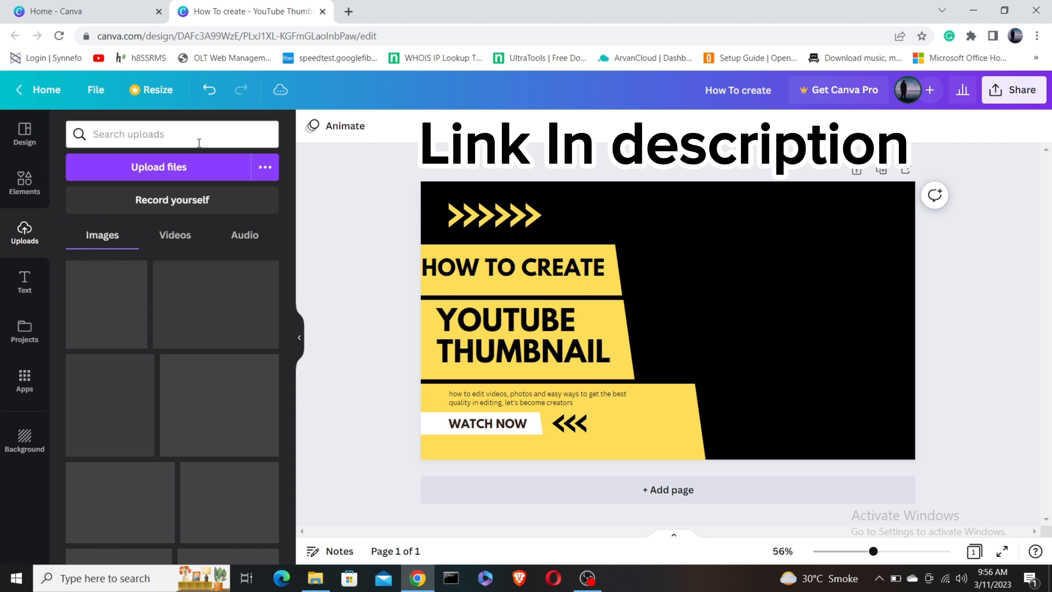
{"action": "left_click", "coordinate": [196, 171]}
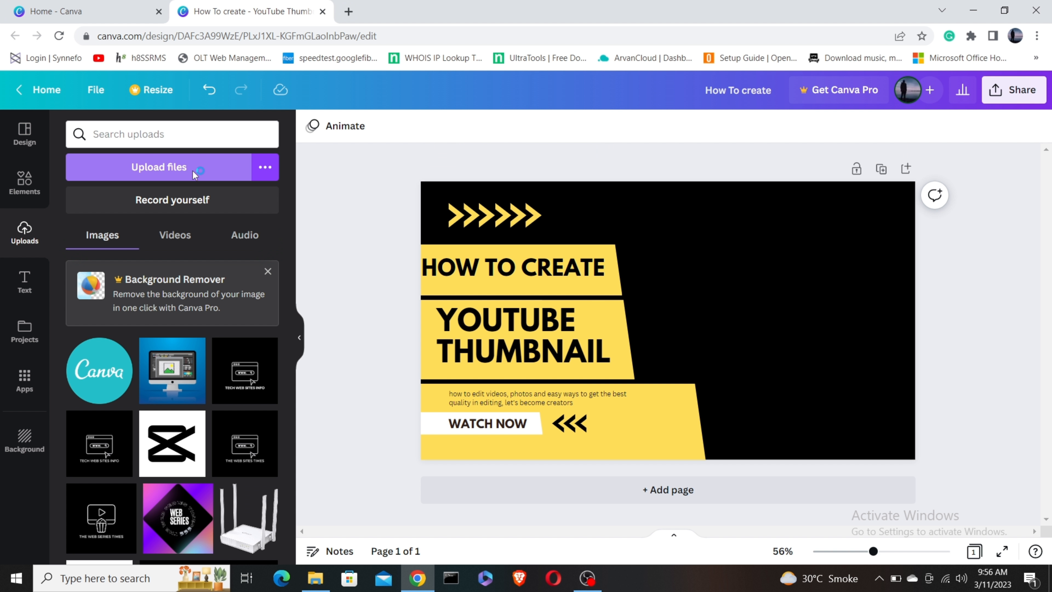
{"action": "left_click", "coordinate": [236, 117]}
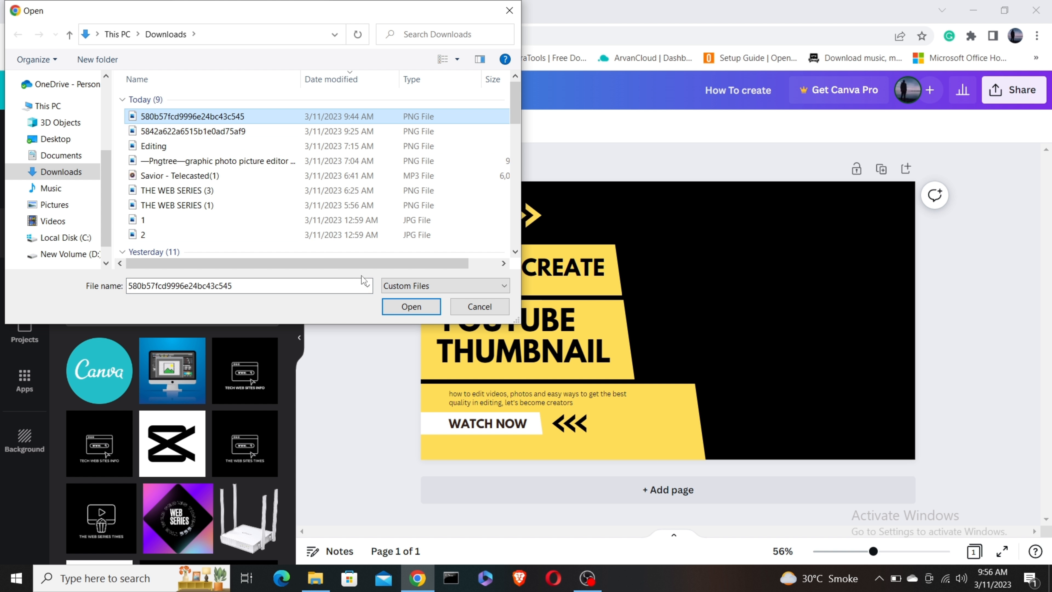
{"action": "left_click", "coordinate": [413, 311]}
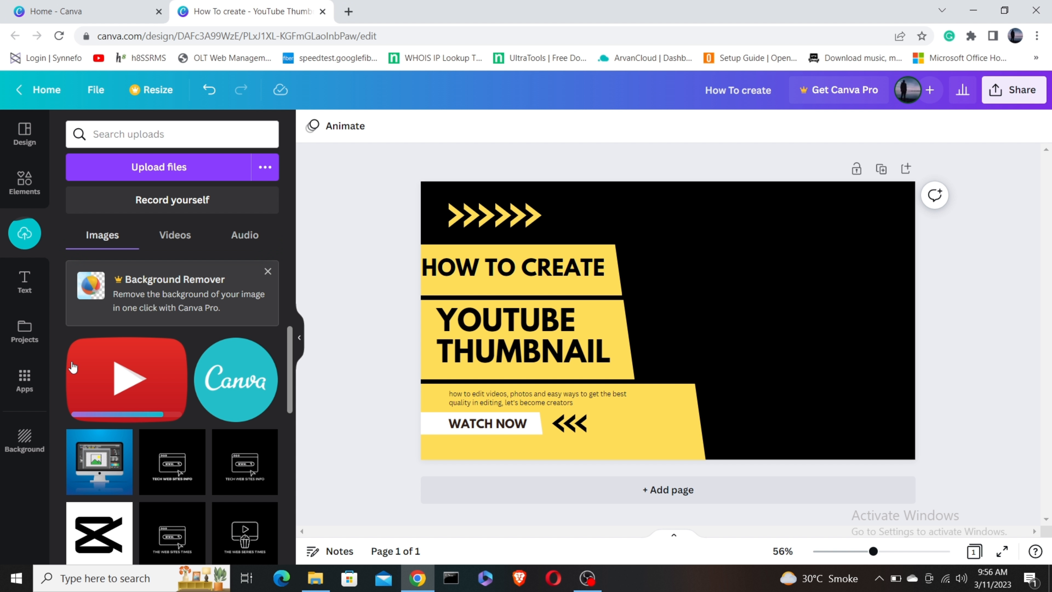
{"action": "left_click", "coordinate": [132, 389]}
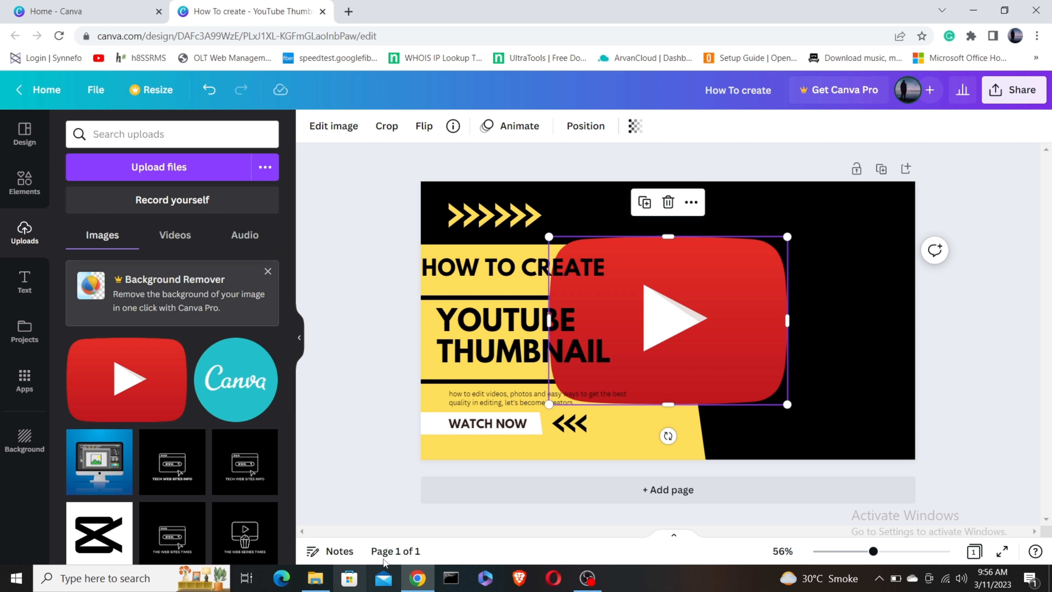
Step: Shrink the YouTube logo to about 324 × 228 and place it on the black area just right of the headings
{"action": "left_click_drag", "start_coordinate": [643, 346], "coordinate": [787, 316]}
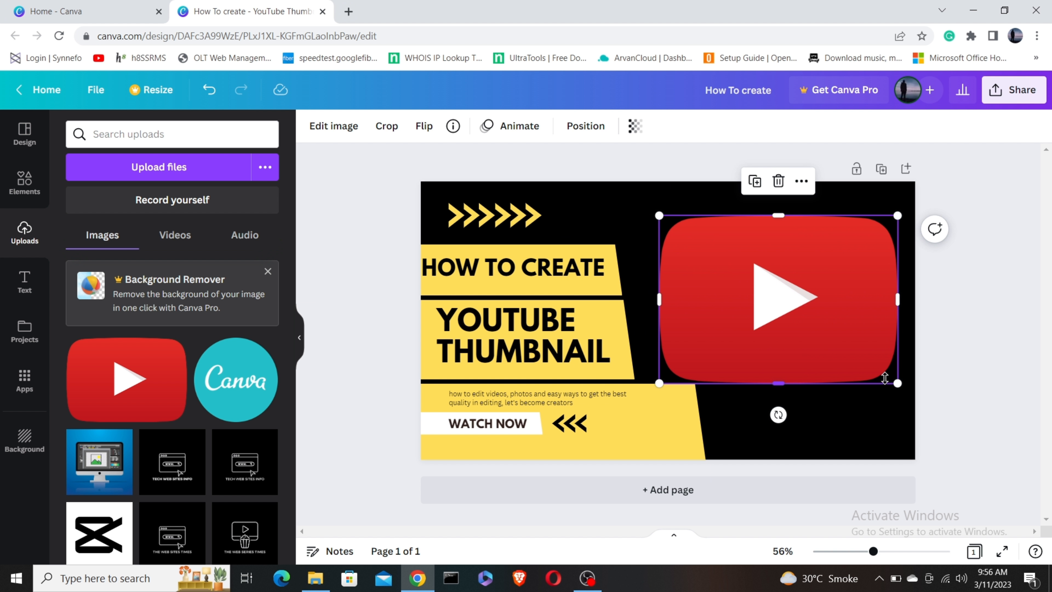
{"action": "left_click_drag", "start_coordinate": [897, 384], "coordinate": [843, 361]}
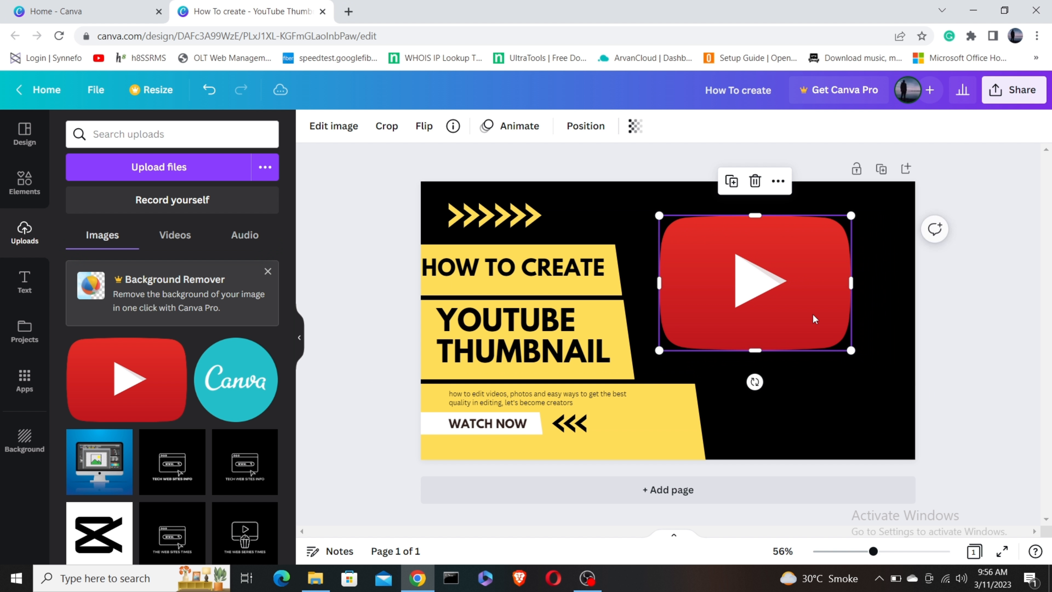
{"action": "left_click_drag", "start_coordinate": [803, 306], "coordinate": [824, 328]}
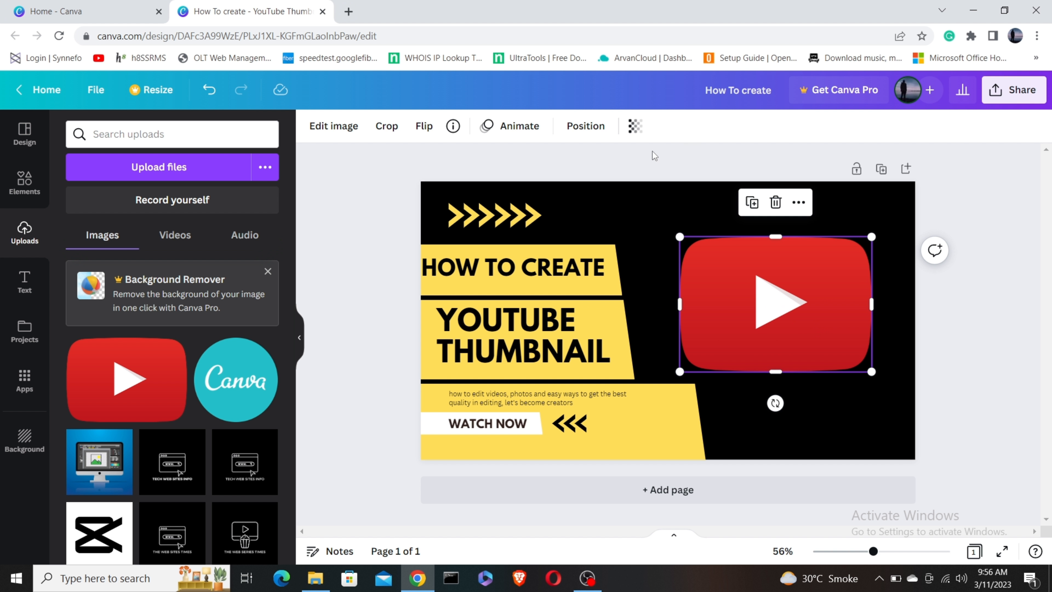
{"action": "left_click_drag", "start_coordinate": [765, 304], "coordinate": [763, 309]}
{"action": "left_click_drag", "start_coordinate": [868, 380], "coordinate": [803, 334]}
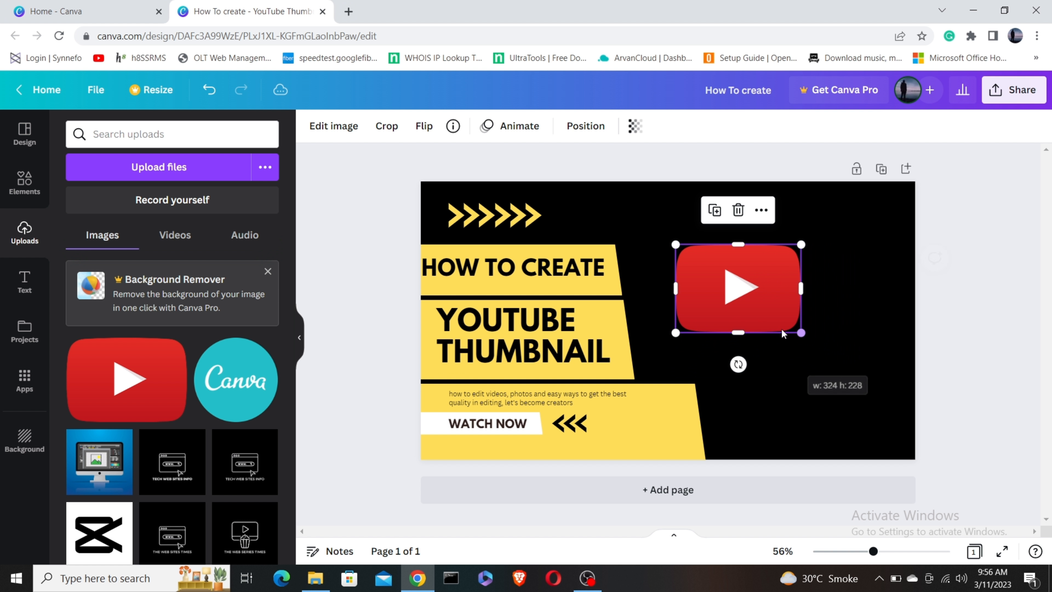
{"action": "left_click_drag", "start_coordinate": [751, 285], "coordinate": [736, 302]}
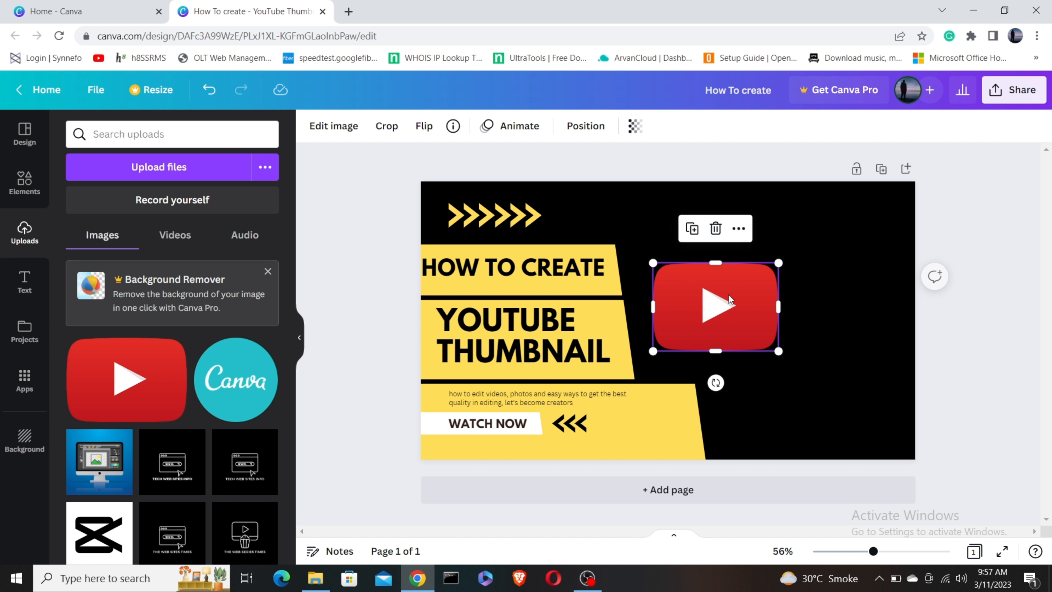
Step: Add the uploaded Canva logo, scale it down and place it right of the YouTube logo at the same height
{"action": "left_click_drag", "start_coordinate": [249, 385], "coordinate": [858, 313]}
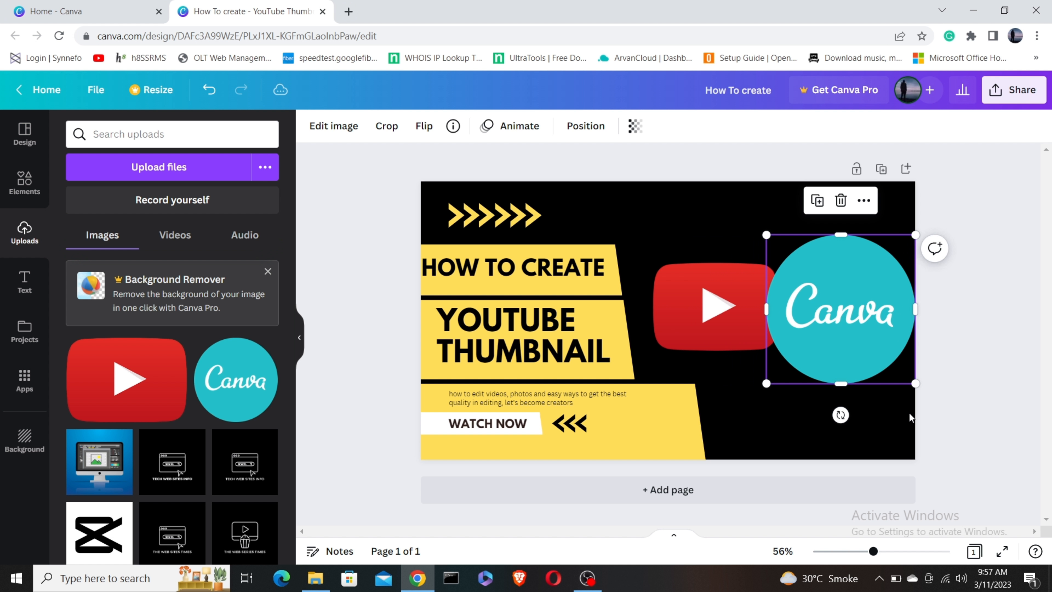
{"action": "left_click_drag", "start_coordinate": [780, 366], "coordinate": [822, 324]}
{"action": "left_click_drag", "start_coordinate": [872, 290], "coordinate": [858, 307]}
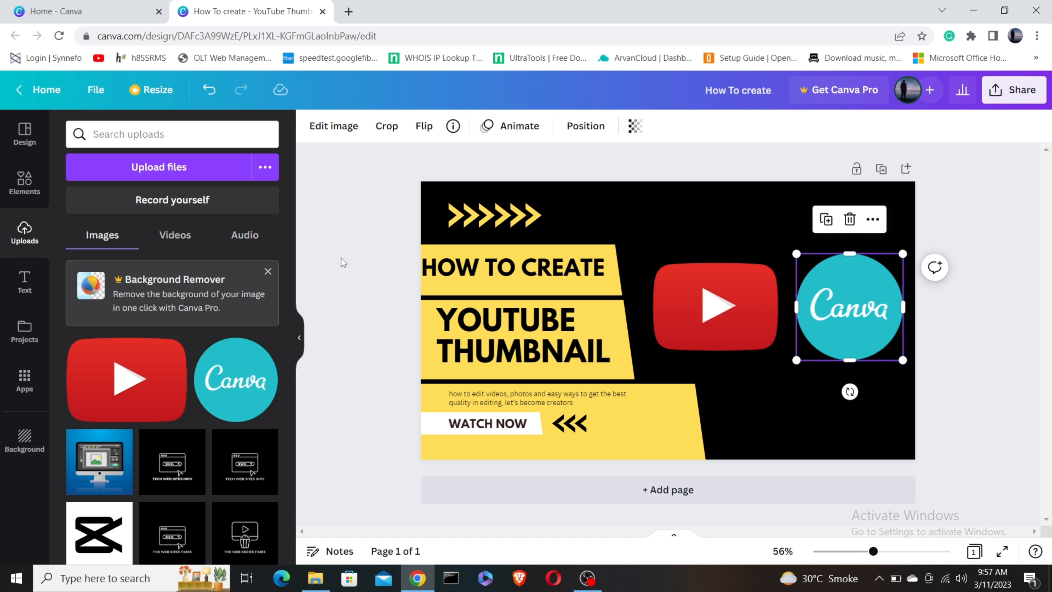
Step: Change the thumbnail's page background colour to white
{"action": "left_click", "coordinate": [729, 218]}
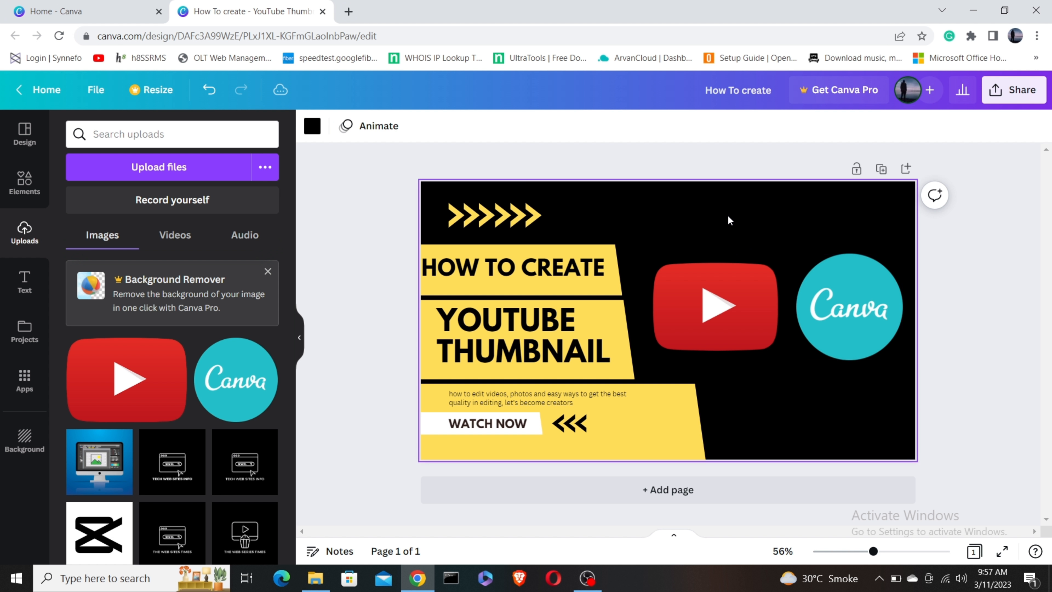
{"action": "left_click", "coordinate": [313, 128]}
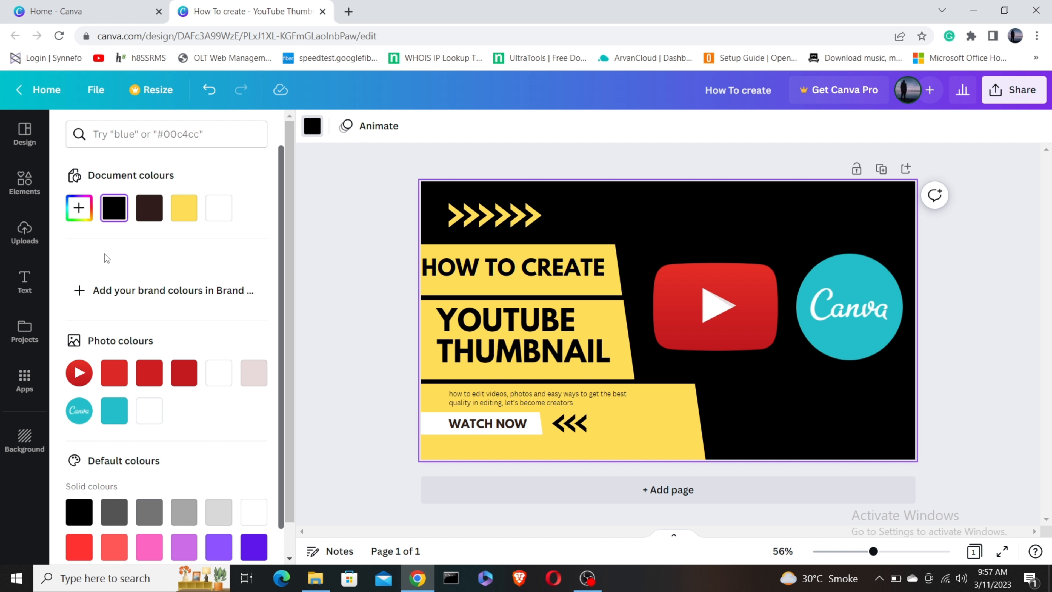
{"action": "left_click", "coordinate": [219, 207]}
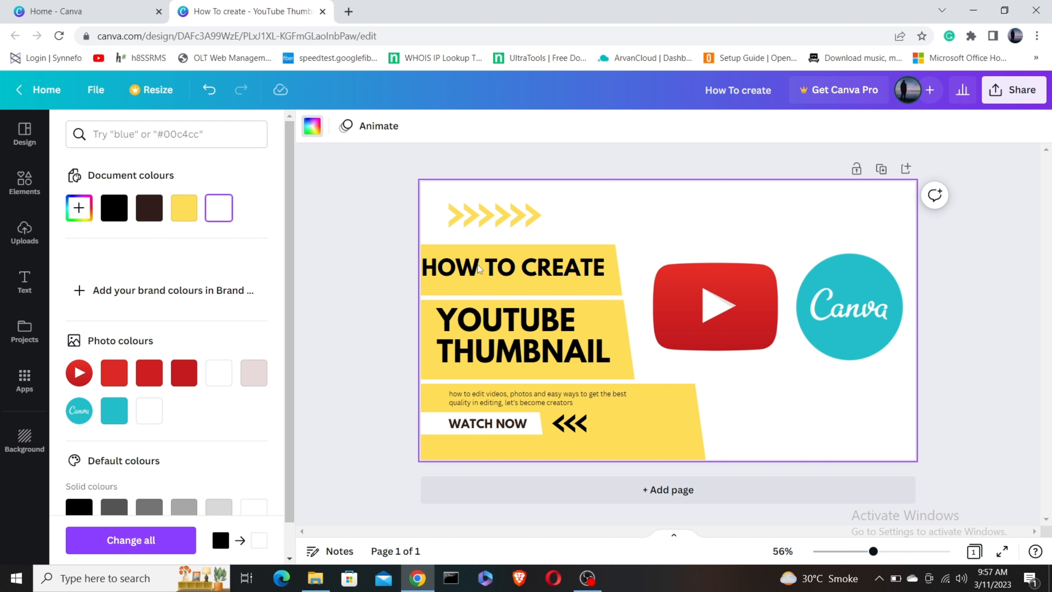
Step: Try dark grey, white and red fills on the banner behind HOW TO CREATE, then return it to yellow
{"action": "left_click", "coordinate": [468, 284]}
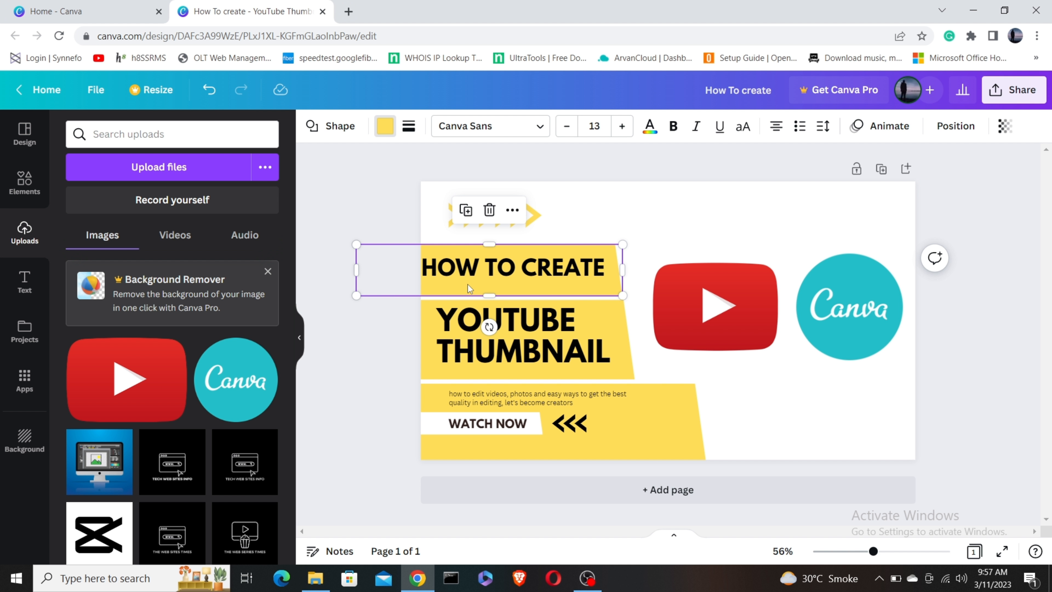
{"action": "scroll", "coordinate": [173, 385], "scroll_direction": "down", "scroll_amount": 2}
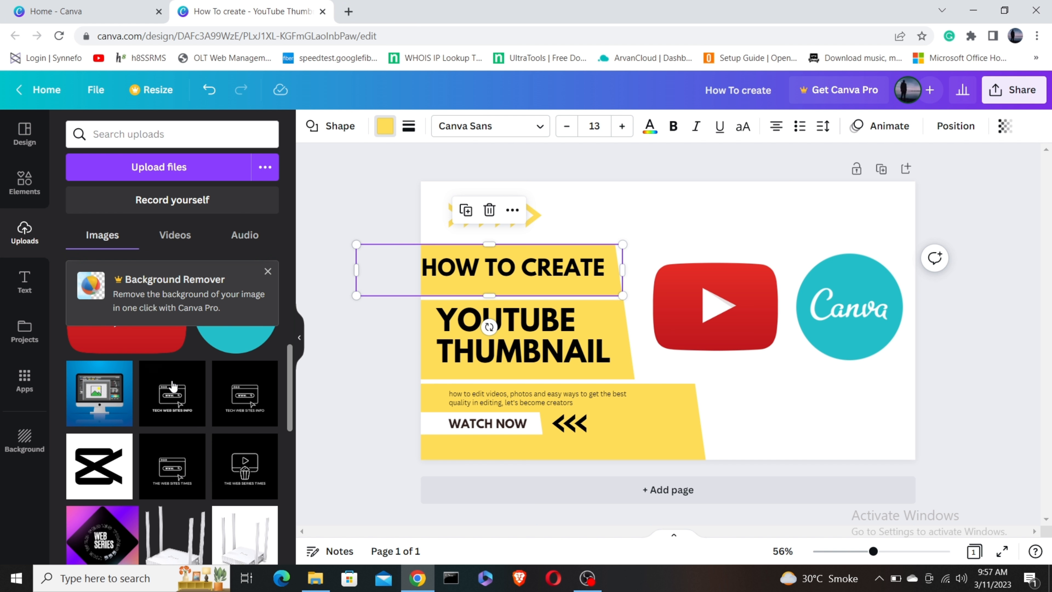
{"action": "scroll", "coordinate": [183, 382], "scroll_direction": "up", "scroll_amount": 2}
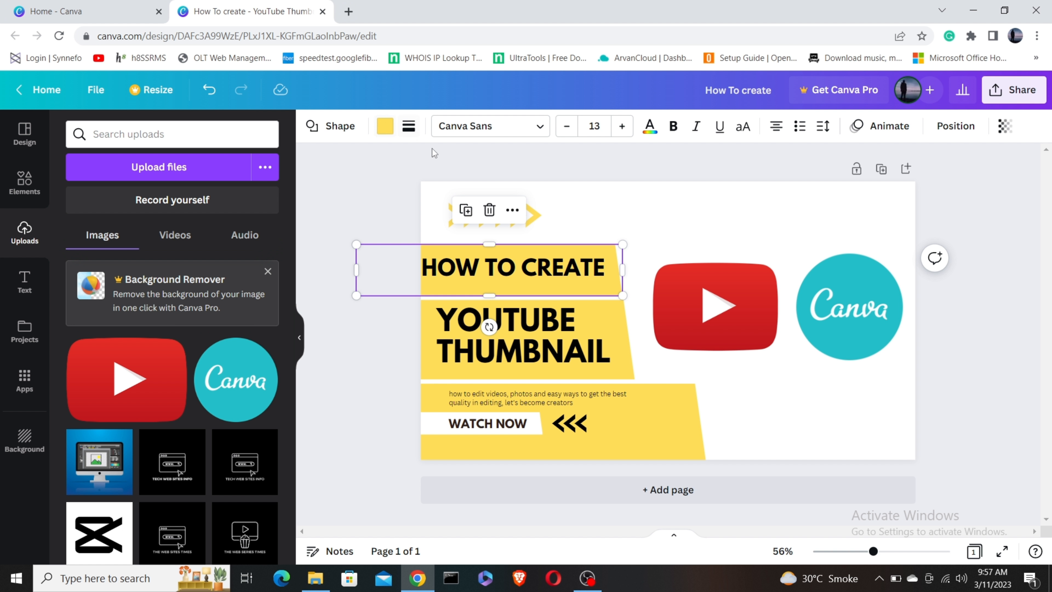
{"action": "left_click", "coordinate": [383, 125]}
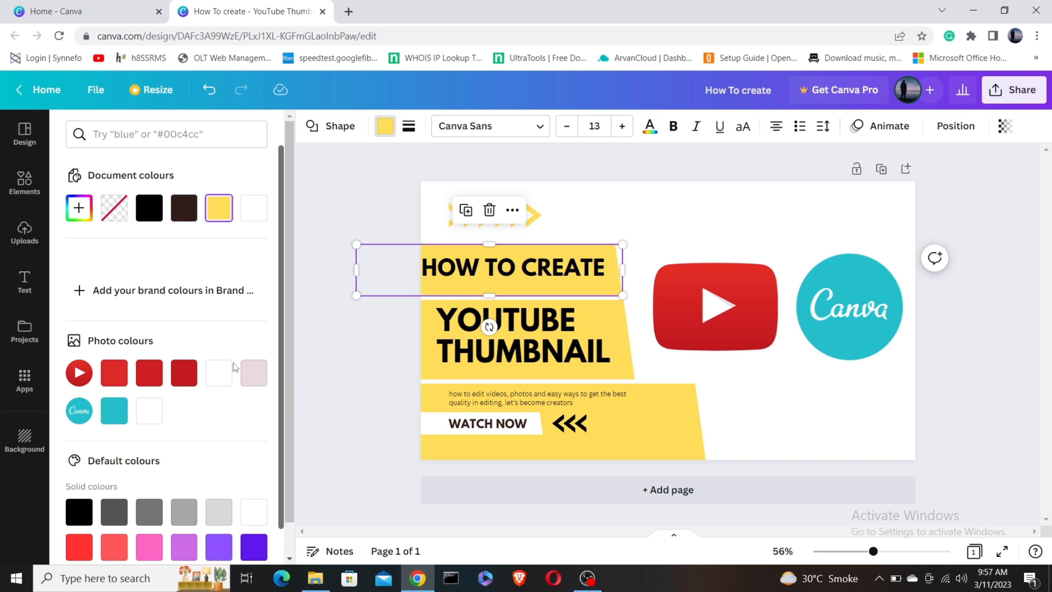
{"action": "scroll", "coordinate": [215, 352], "scroll_direction": "down", "scroll_amount": 2}
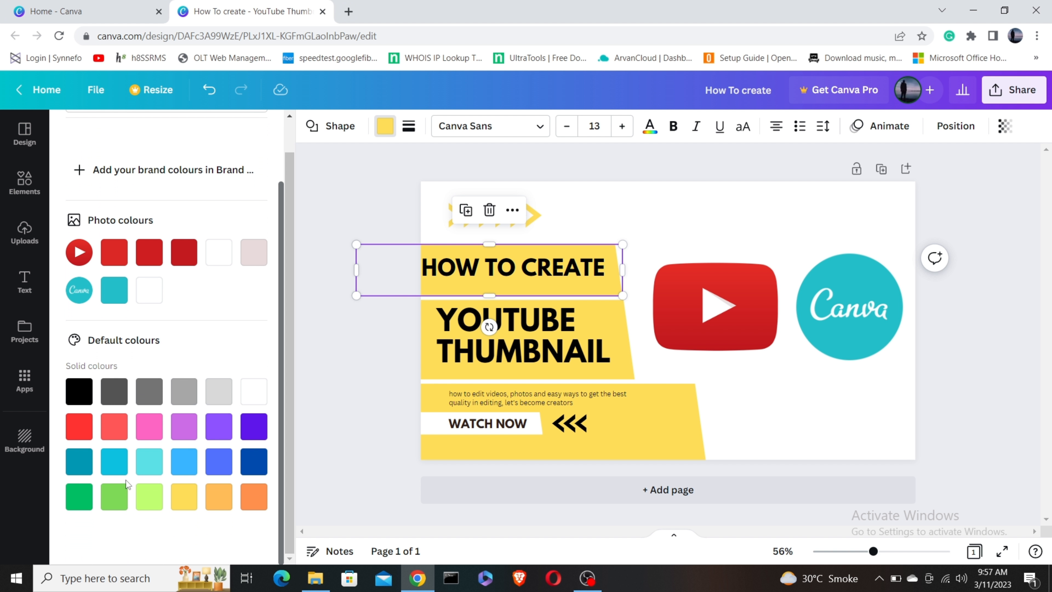
{"action": "left_click", "coordinate": [116, 398]}
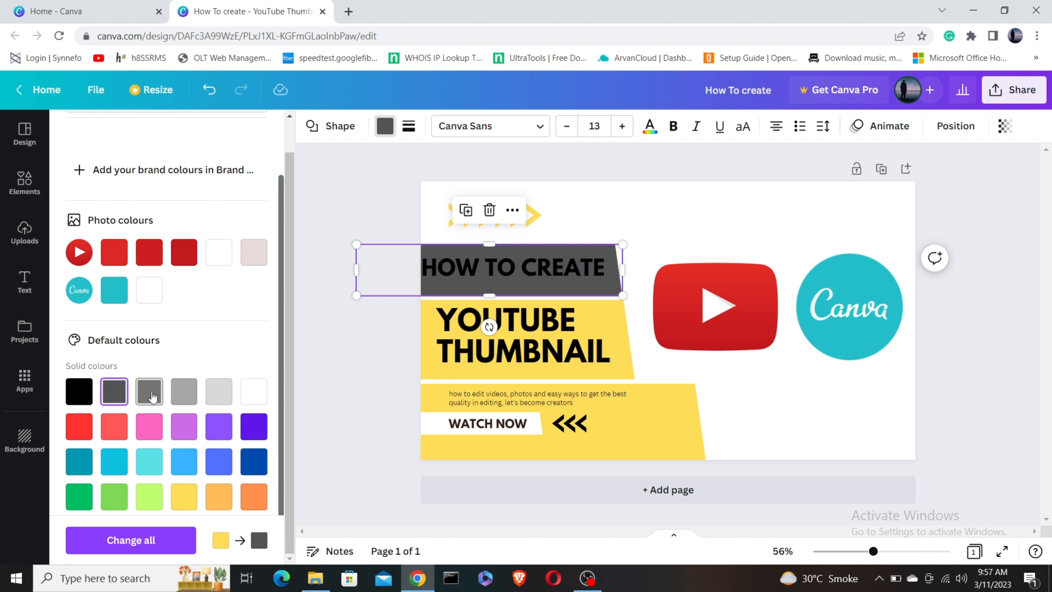
{"action": "left_click", "coordinate": [255, 398]}
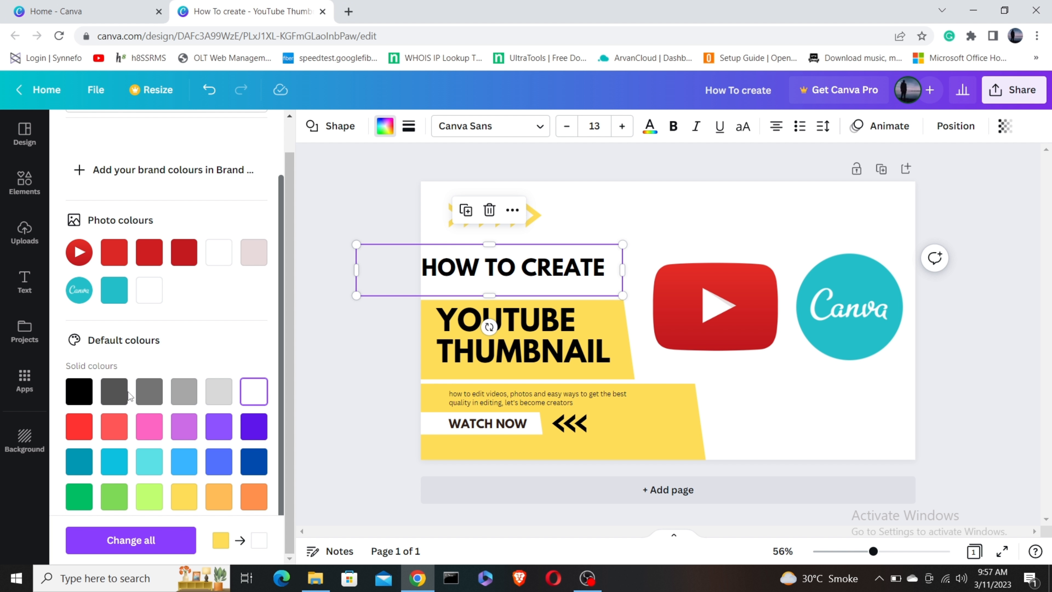
{"action": "left_click", "coordinate": [111, 255]}
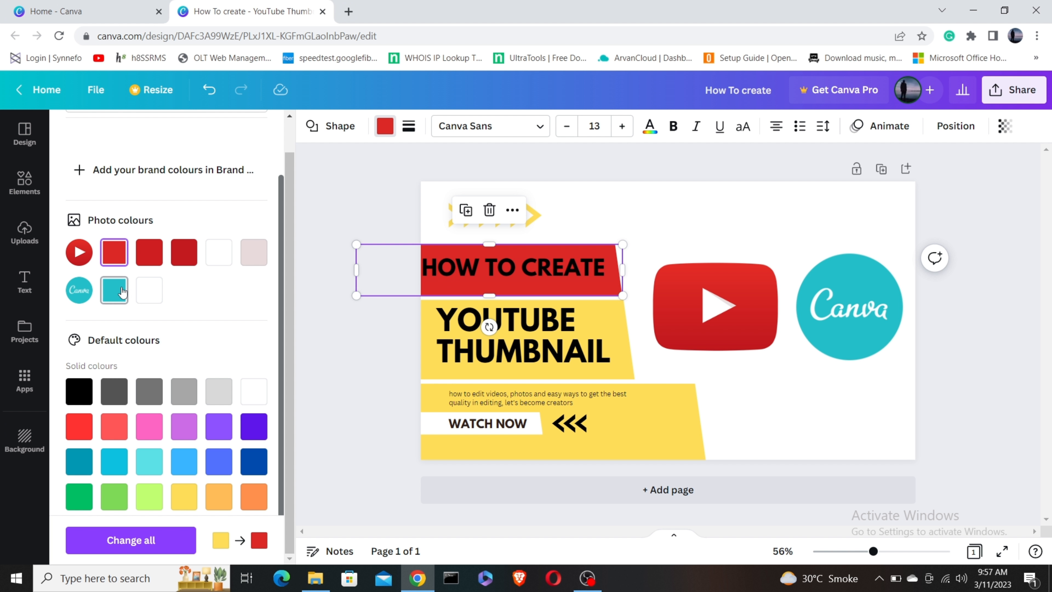
{"action": "left_click", "coordinate": [184, 497]}
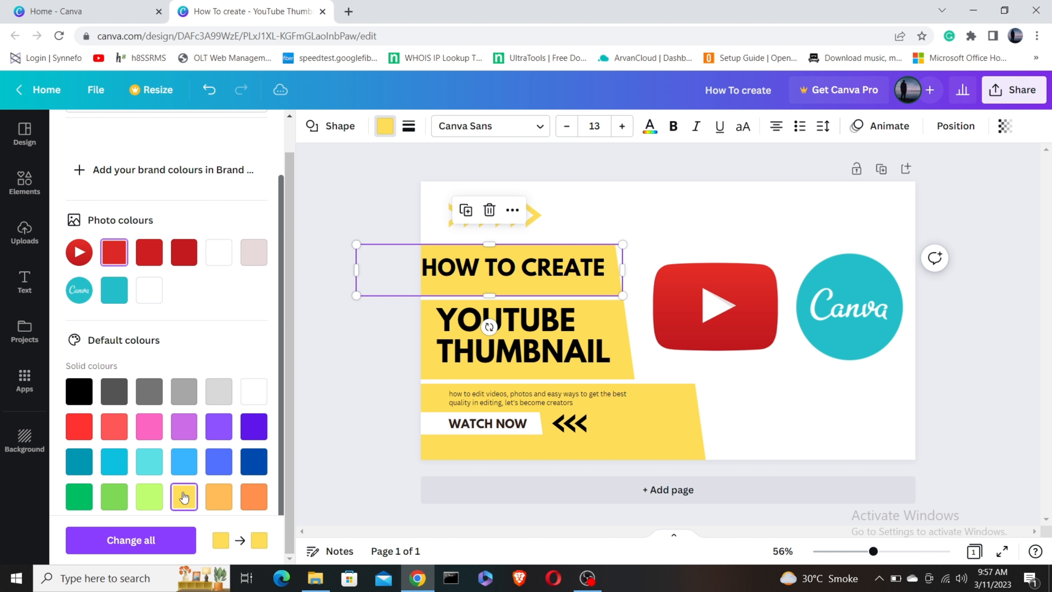
{"action": "left_click", "coordinate": [708, 210]}
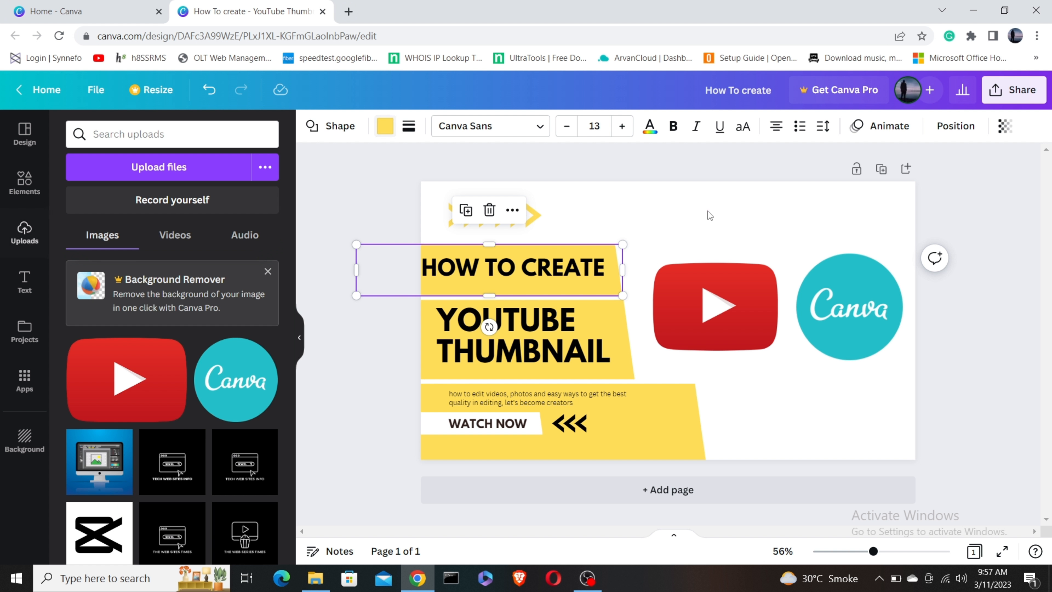
Step: Try dark grey as the page background, then set the background back to black
{"action": "left_click", "coordinate": [723, 216]}
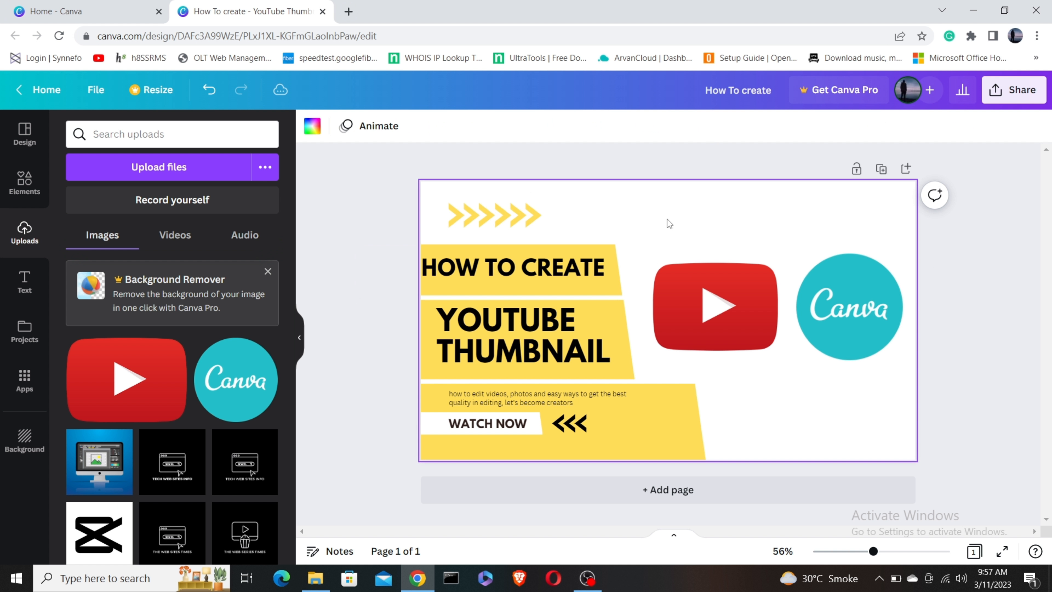
{"action": "left_click", "coordinate": [311, 131]}
{"action": "scroll", "coordinate": [164, 481], "scroll_direction": "down", "scroll_amount": 2}
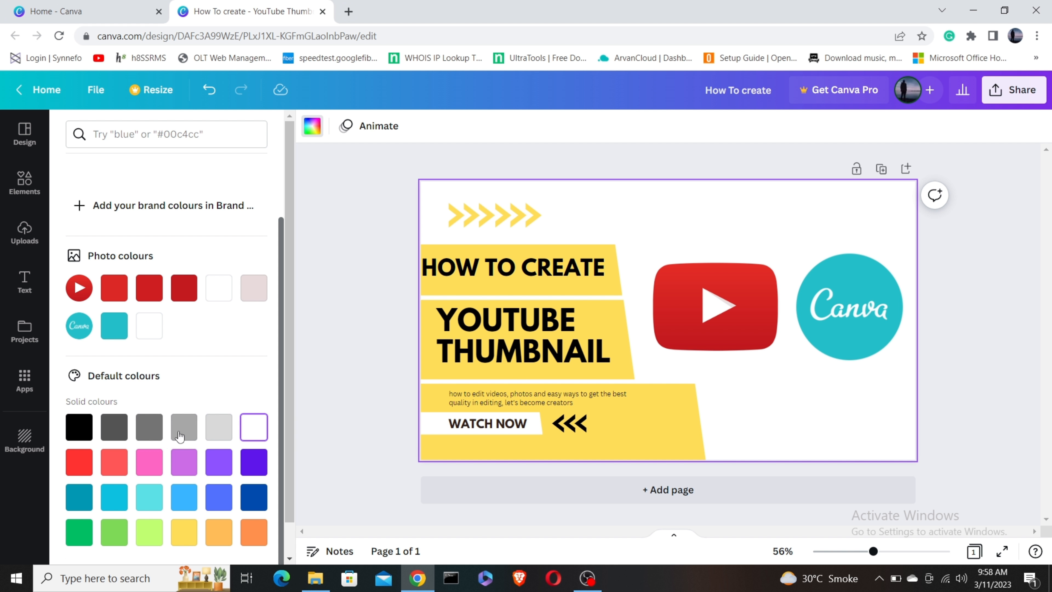
{"action": "left_click", "coordinate": [117, 435]}
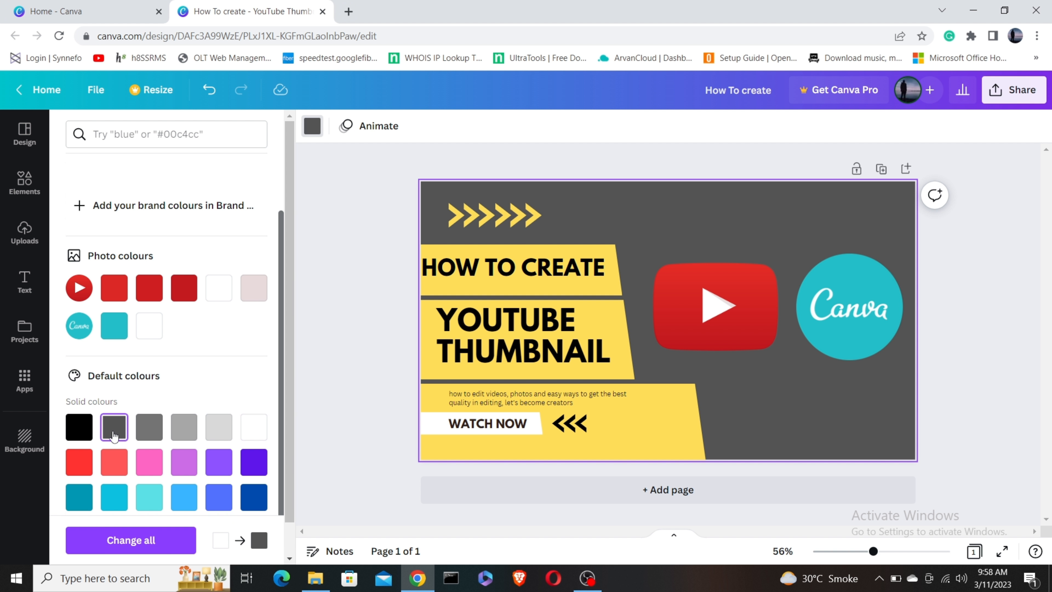
{"action": "left_click", "coordinate": [79, 431]}
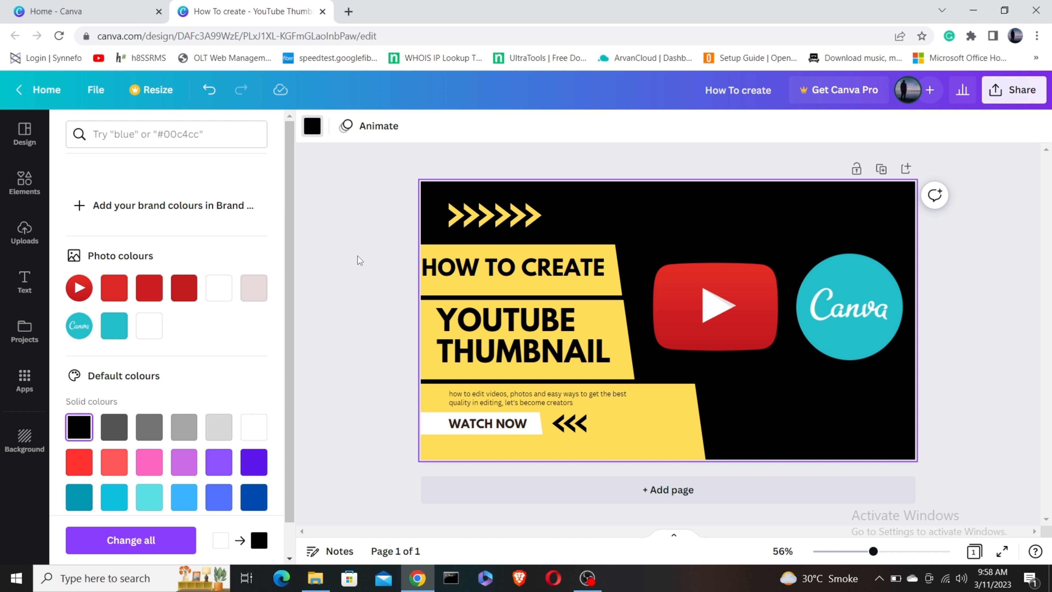
{"action": "left_click", "coordinate": [360, 260]}
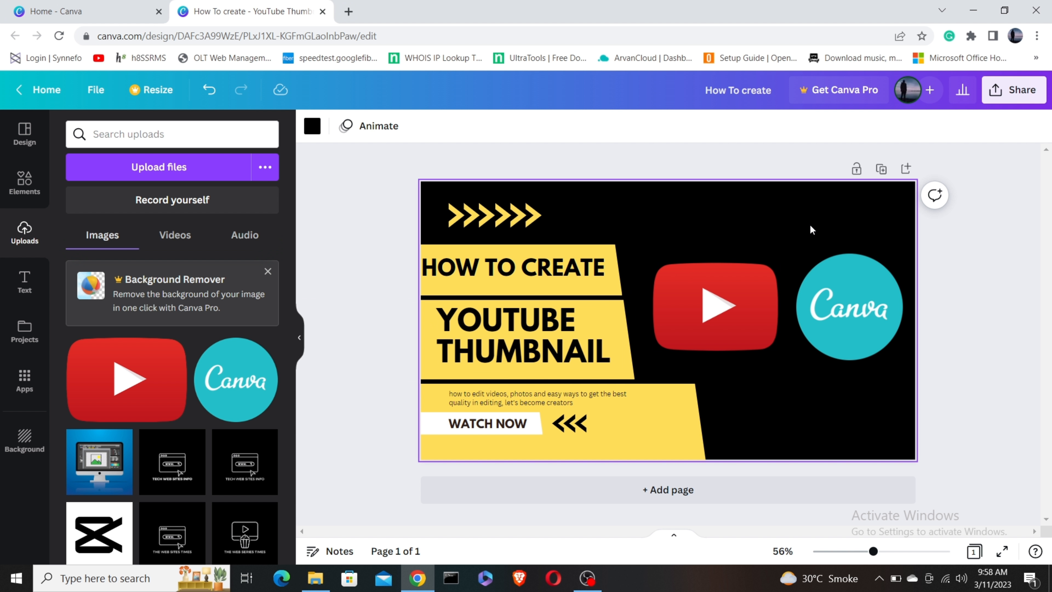
Step: Download the thumbnail as a PNG at 1,280 × 720 px and open the downloaded How To create.png
{"action": "left_click", "coordinate": [1013, 89]}
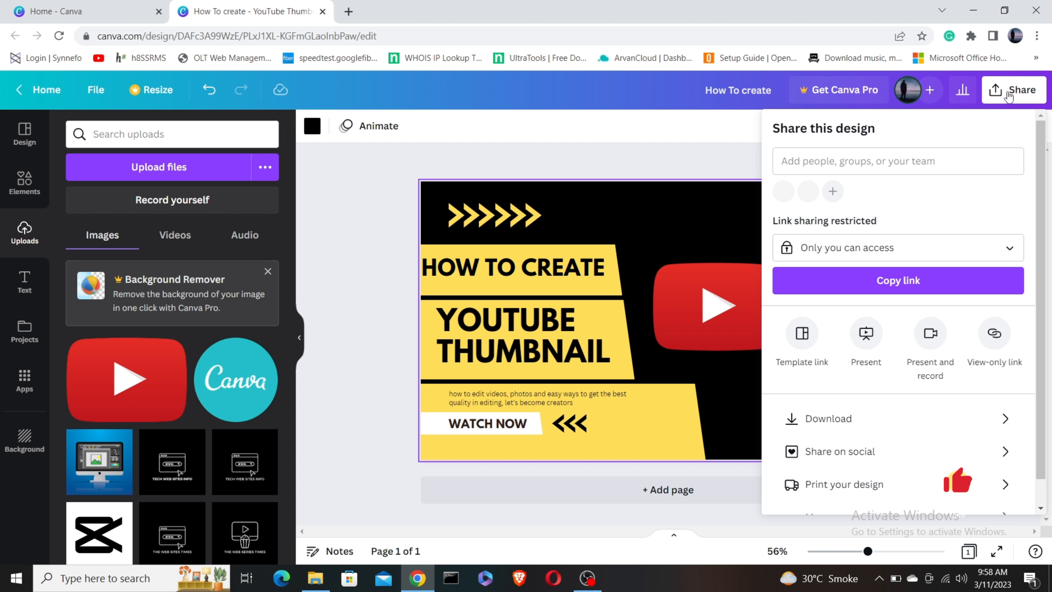
{"action": "left_click", "coordinate": [870, 419]}
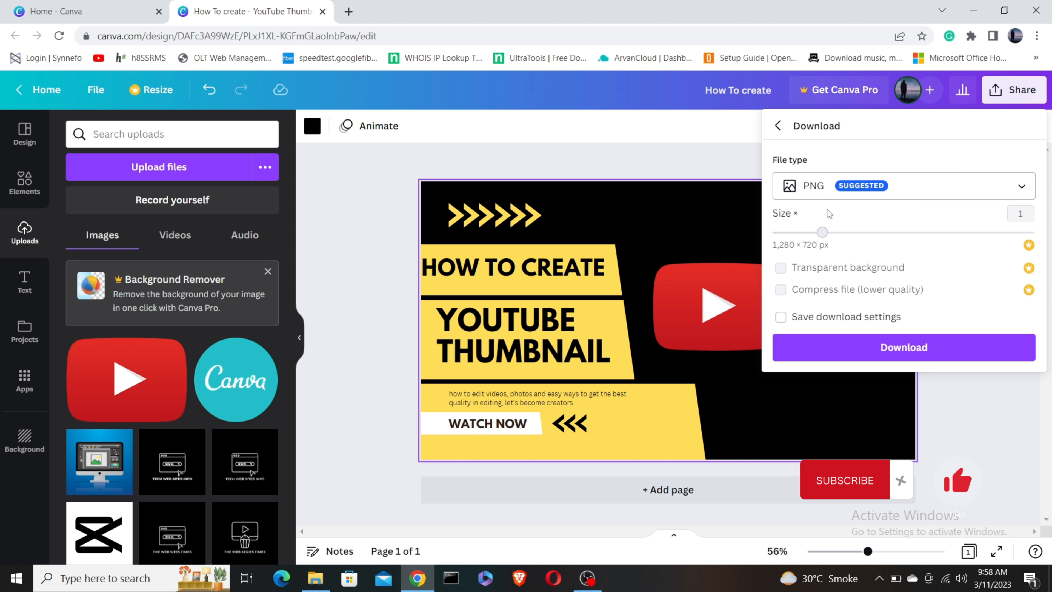
{"action": "left_click", "coordinate": [907, 348]}
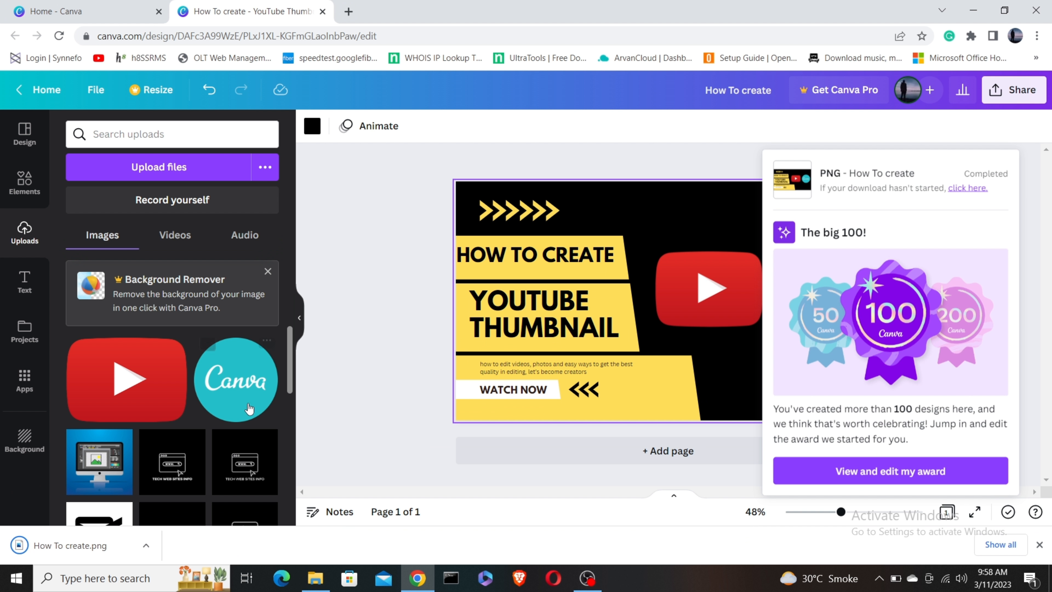
{"action": "left_click", "coordinate": [86, 551]}
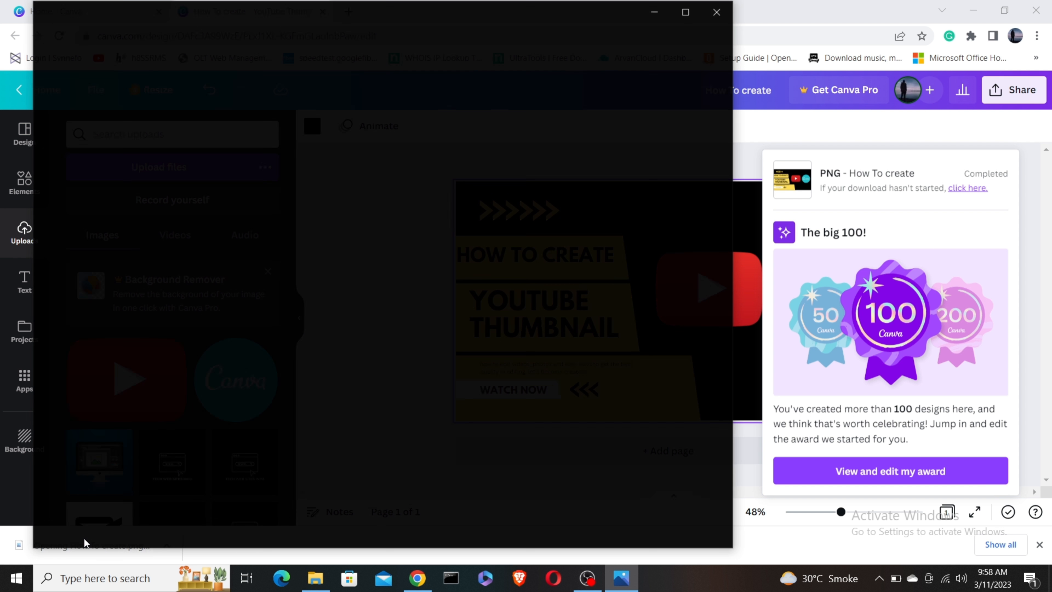